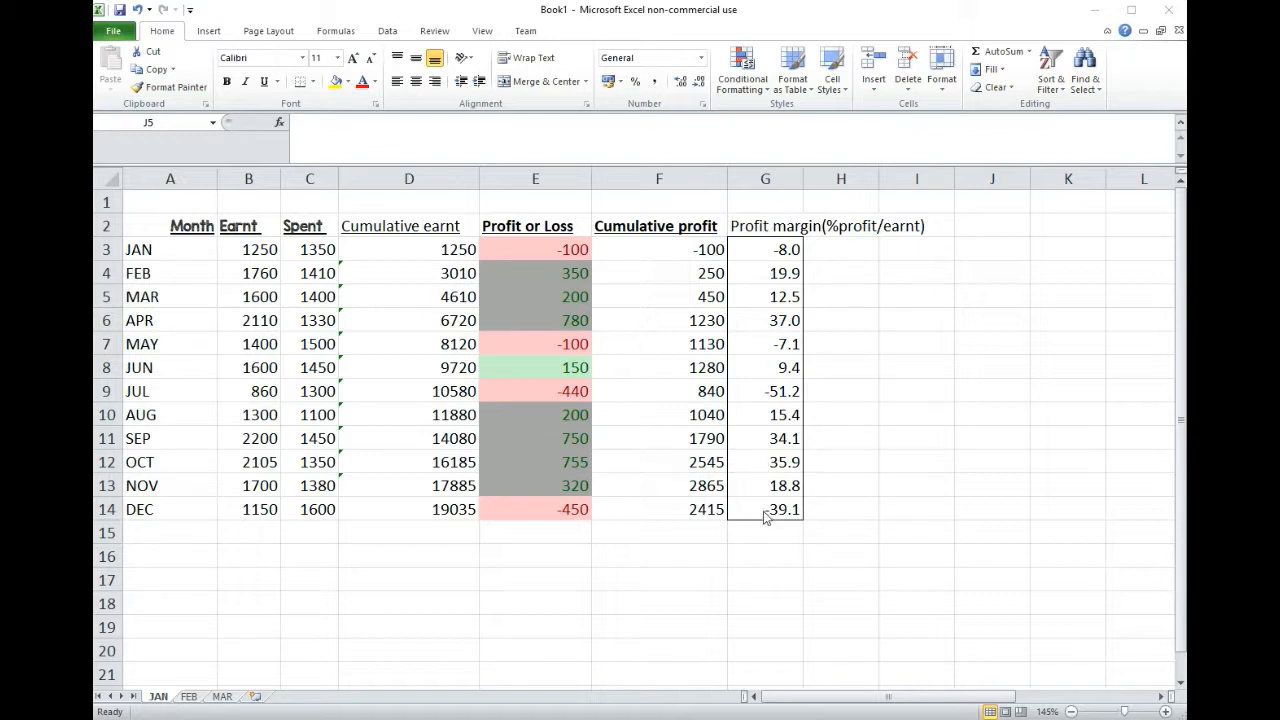
# Step: Select adjacent data ranges in rows 3 to 14, covering different combinations of the Month, Earnt, Spent and Cumulative earnt columns
pyautogui.click(202, 329)
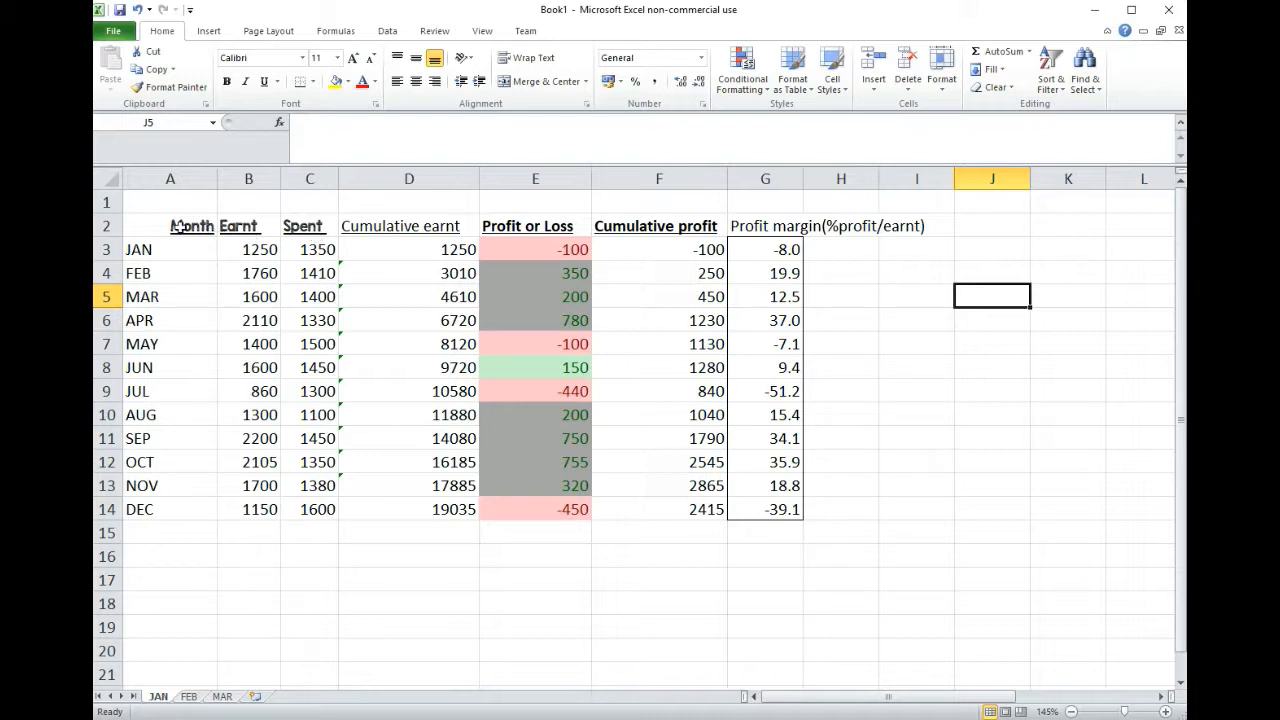
pyautogui.moveTo(145, 250); pyautogui.dragTo(225, 504)
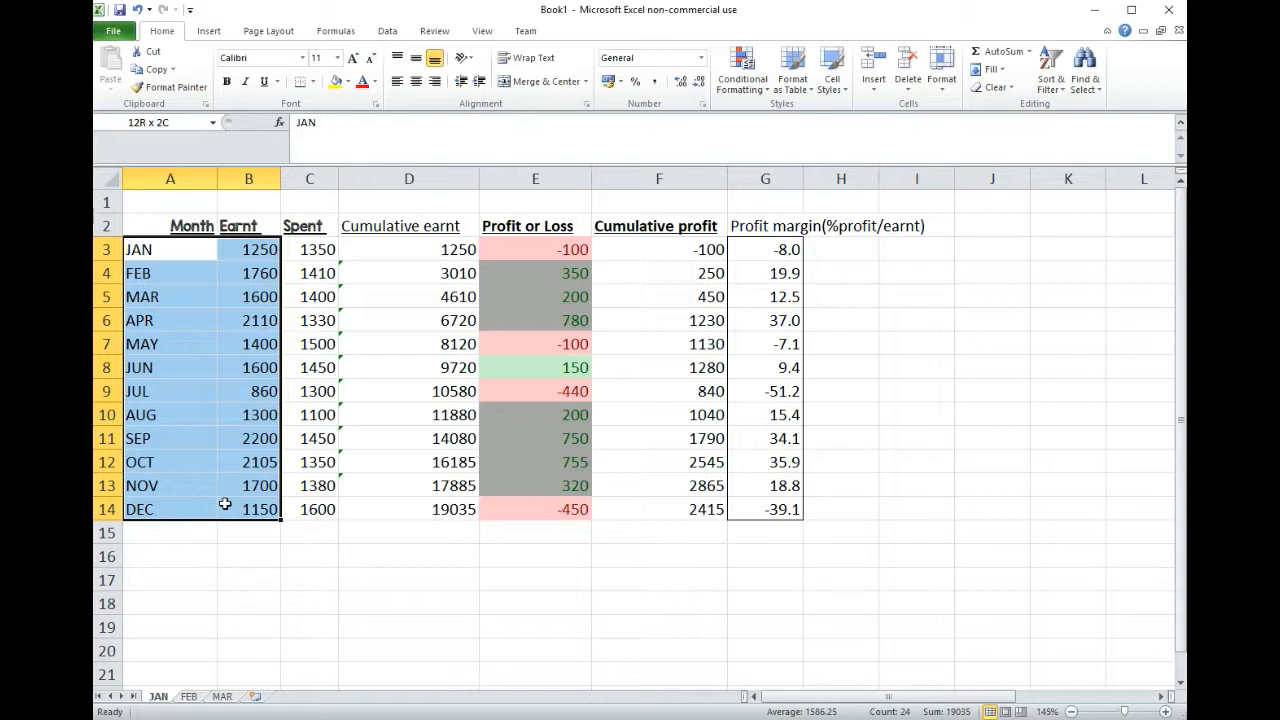
pyautogui.moveTo(262, 249); pyautogui.dragTo(292, 499)
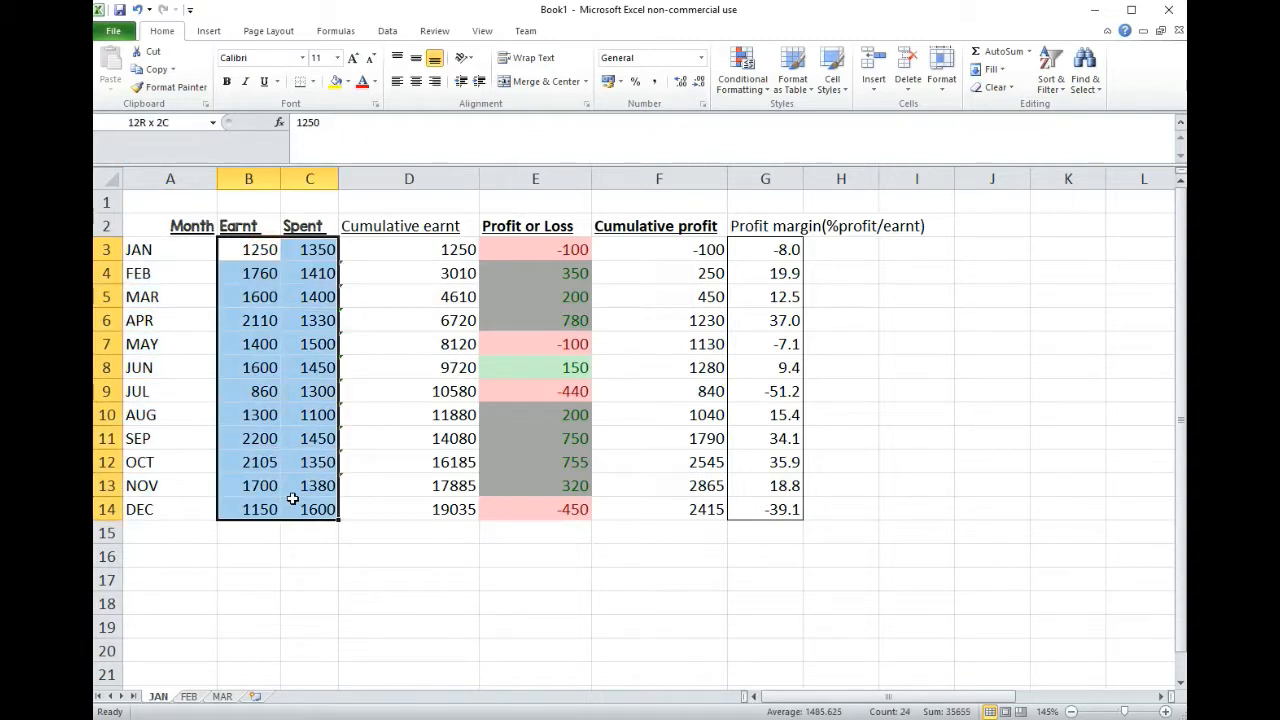
pyautogui.moveTo(257, 250); pyautogui.dragTo(418, 512)
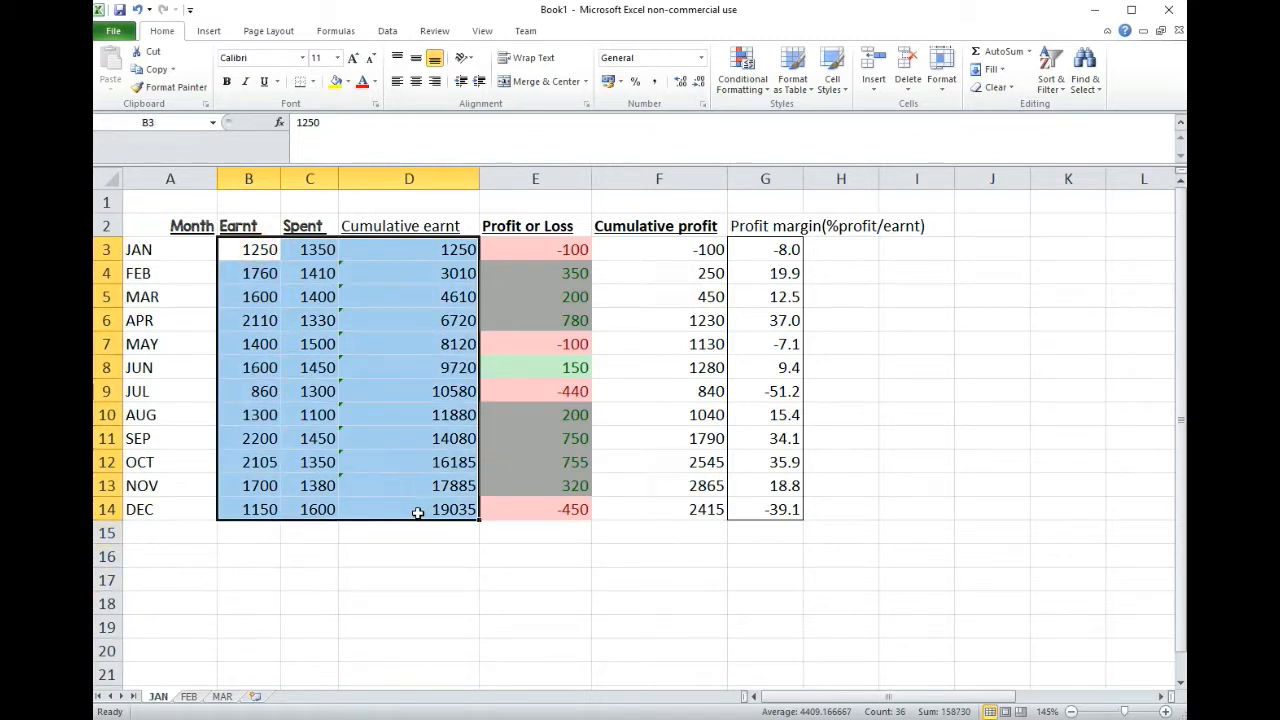
pyautogui.moveTo(177, 250); pyautogui.dragTo(168, 500)
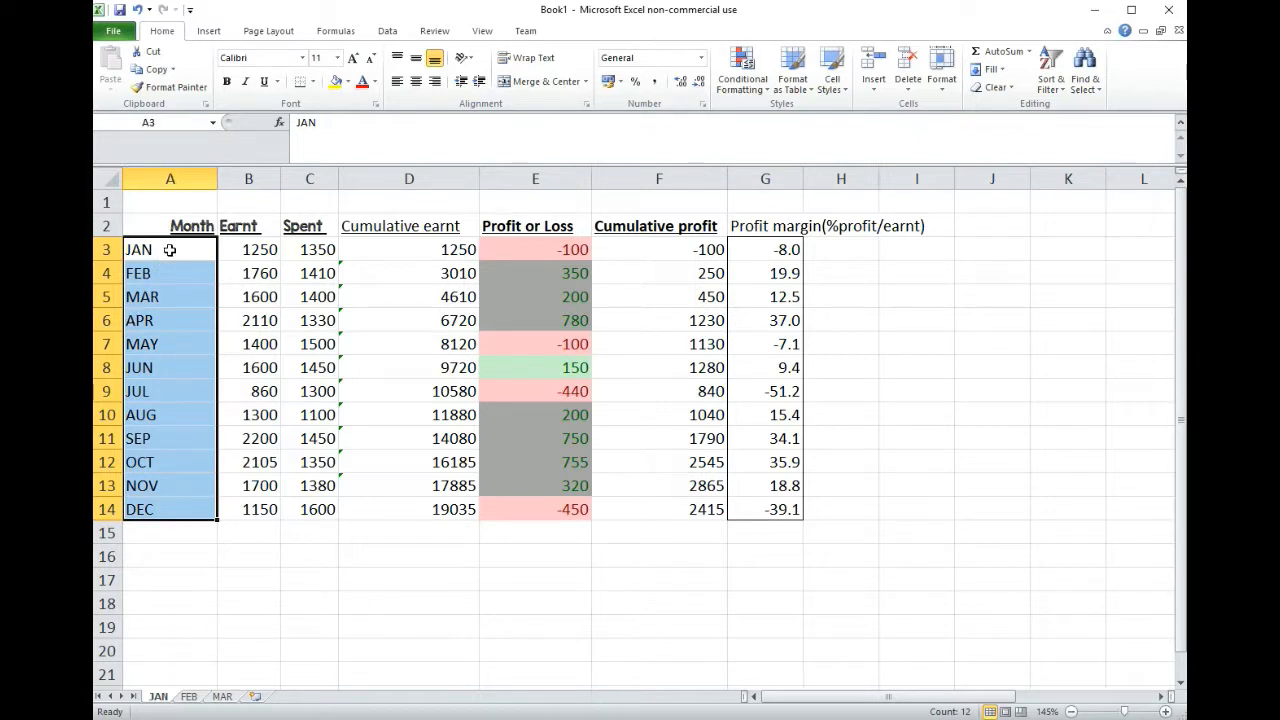
pyautogui.click(157, 251)
pyautogui.moveTo(157, 251); pyautogui.dragTo(253, 509)
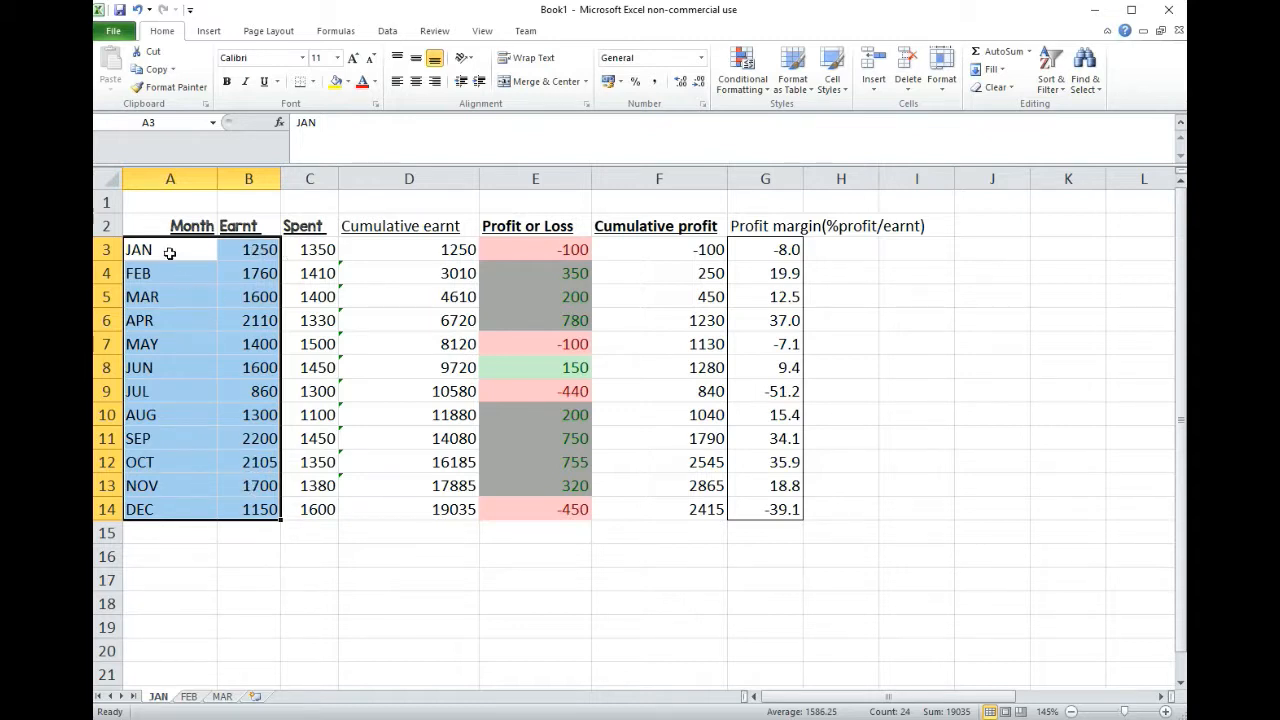
pyautogui.moveTo(262, 251); pyautogui.dragTo(318, 510)
pyautogui.moveTo(148, 249); pyautogui.dragTo(293, 498)
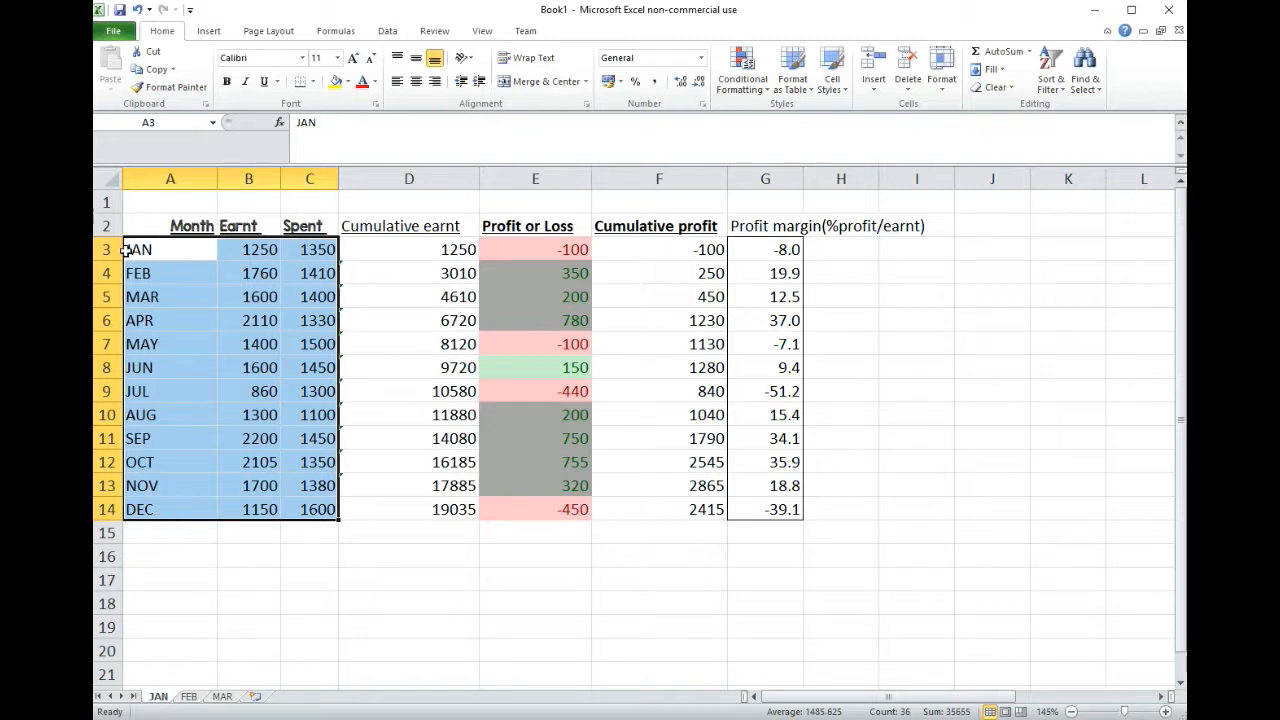
# Step: Select the non-adjacent Month, Spent and Profit margin values in rows 3 to 14 together
pyautogui.moveTo(183, 249); pyautogui.dragTo(170, 502)
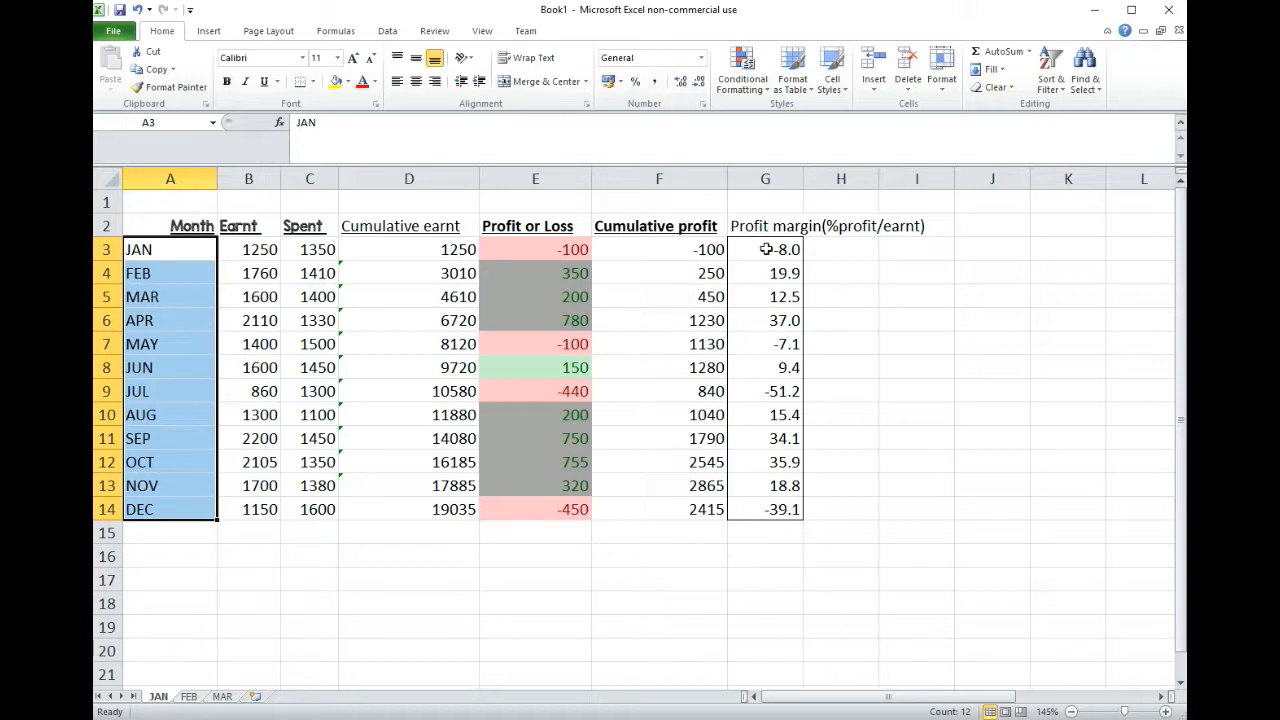
pyautogui.moveTo(776, 244); pyautogui.dragTo(780, 509)
pyautogui.moveTo(177, 251); pyautogui.dragTo(206, 506)
pyautogui.moveTo(192, 253); pyautogui.dragTo(193, 504)
pyautogui.moveTo(308, 250); pyautogui.dragTo(312, 498)
pyautogui.moveTo(169, 251); pyautogui.dragTo(160, 506)
pyautogui.keyDown('ctrl'); pyautogui.moveTo(318, 250); pyautogui.dragTo(321, 510); pyautogui.keyUp('ctrl')
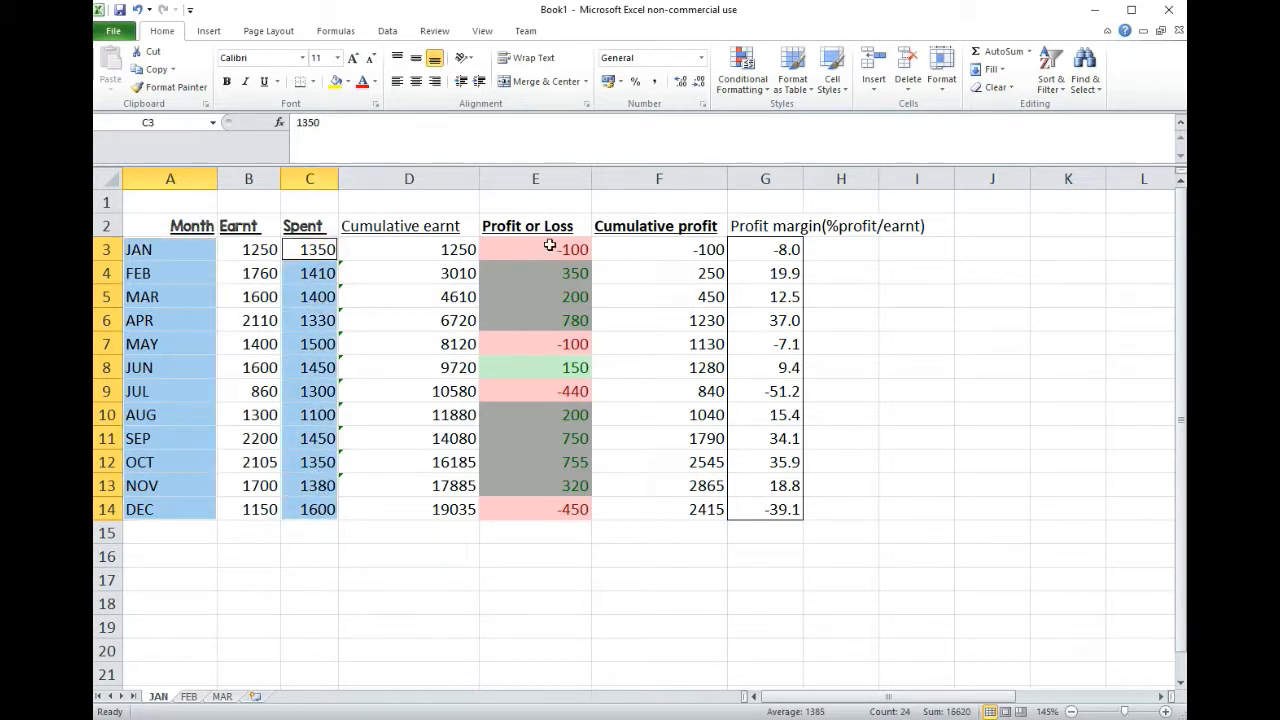
pyautogui.keyDown('ctrl'); pyautogui.moveTo(787, 249); pyautogui.dragTo(767, 510); pyautogui.keyUp('ctrl')
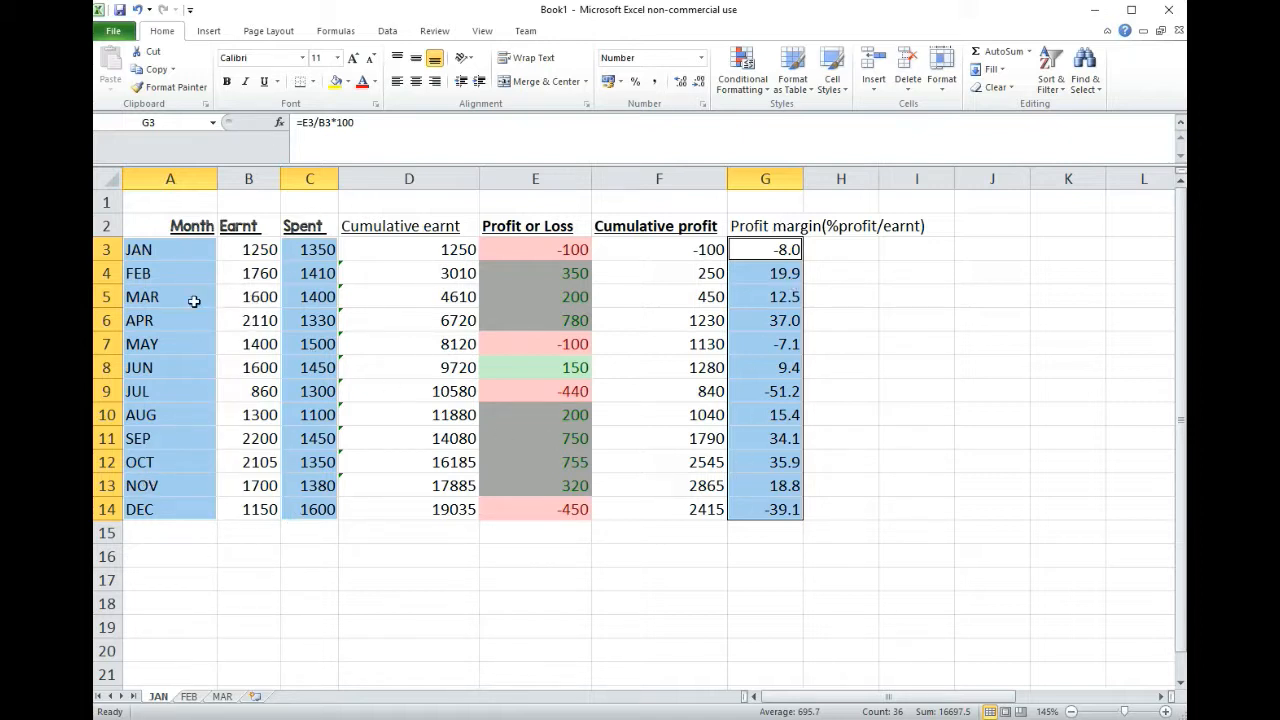
# Step: Repeat the combined selection of A3:A14, C3:C14 and G3:G14, and clear it by selecting an empty cell
pyautogui.moveTo(168, 255); pyautogui.dragTo(163, 506)
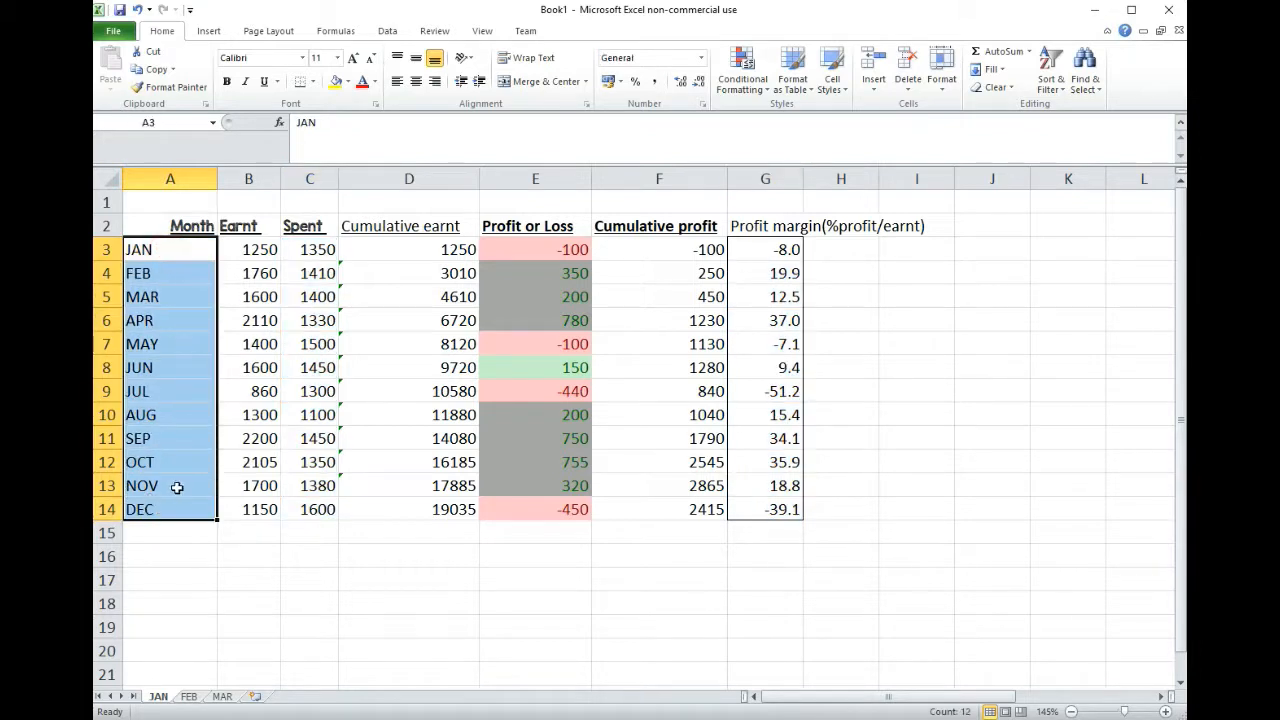
pyautogui.moveTo(314, 249); pyautogui.dragTo(320, 509)
pyautogui.moveTo(785, 249); pyautogui.dragTo(769, 510)
pyautogui.click(905, 318)
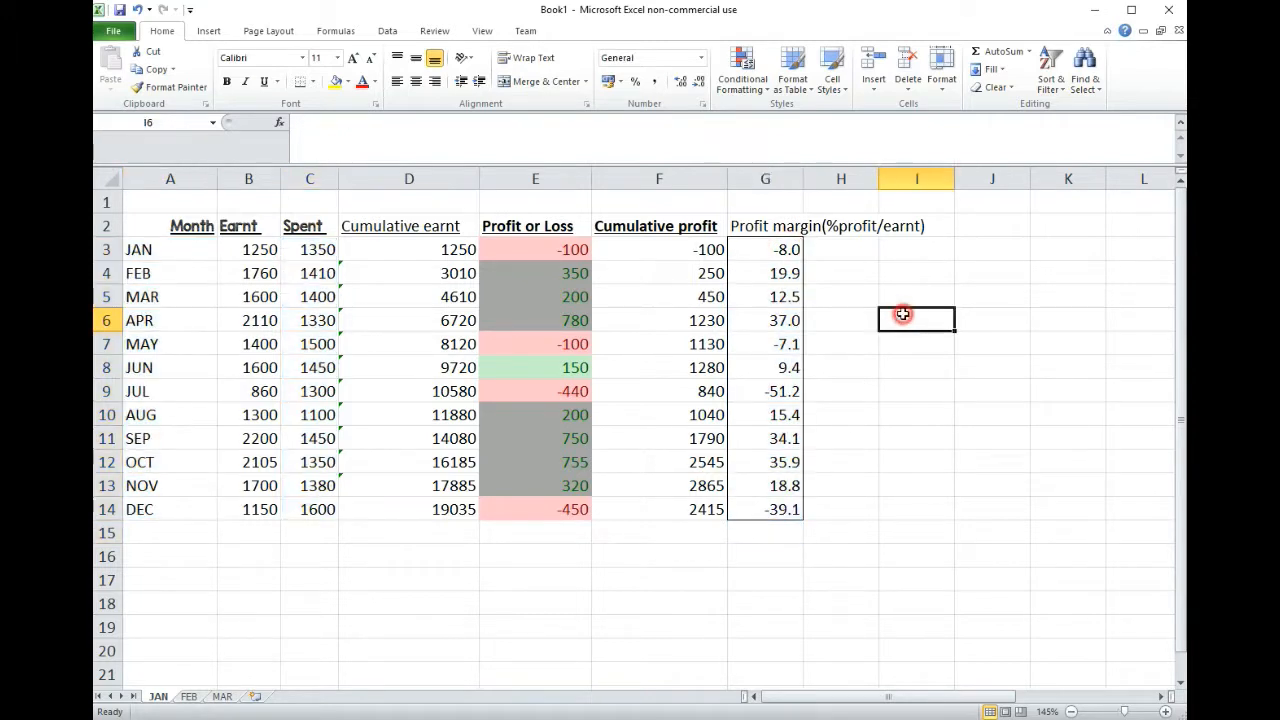
# Step: Insert a 2-D clustered column chart from the Month and Earnt data in A3:B14
pyautogui.moveTo(137, 249); pyautogui.dragTo(245, 519)
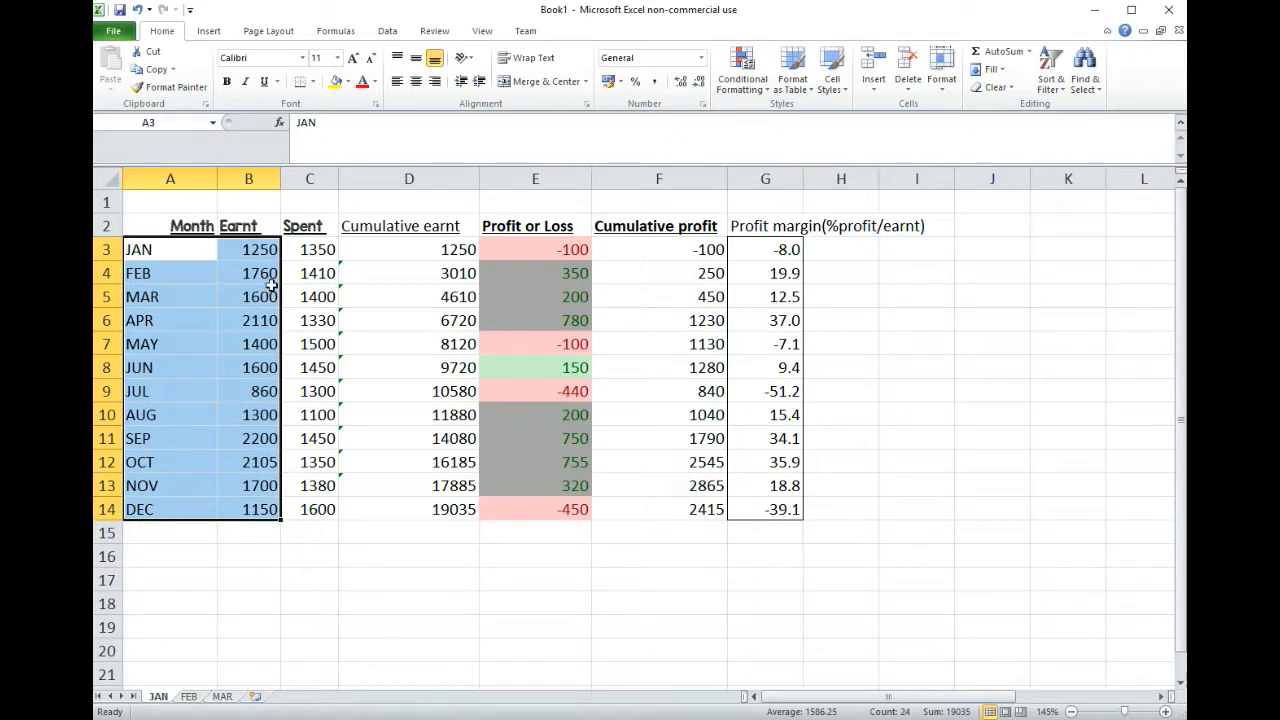
pyautogui.click(208, 32)
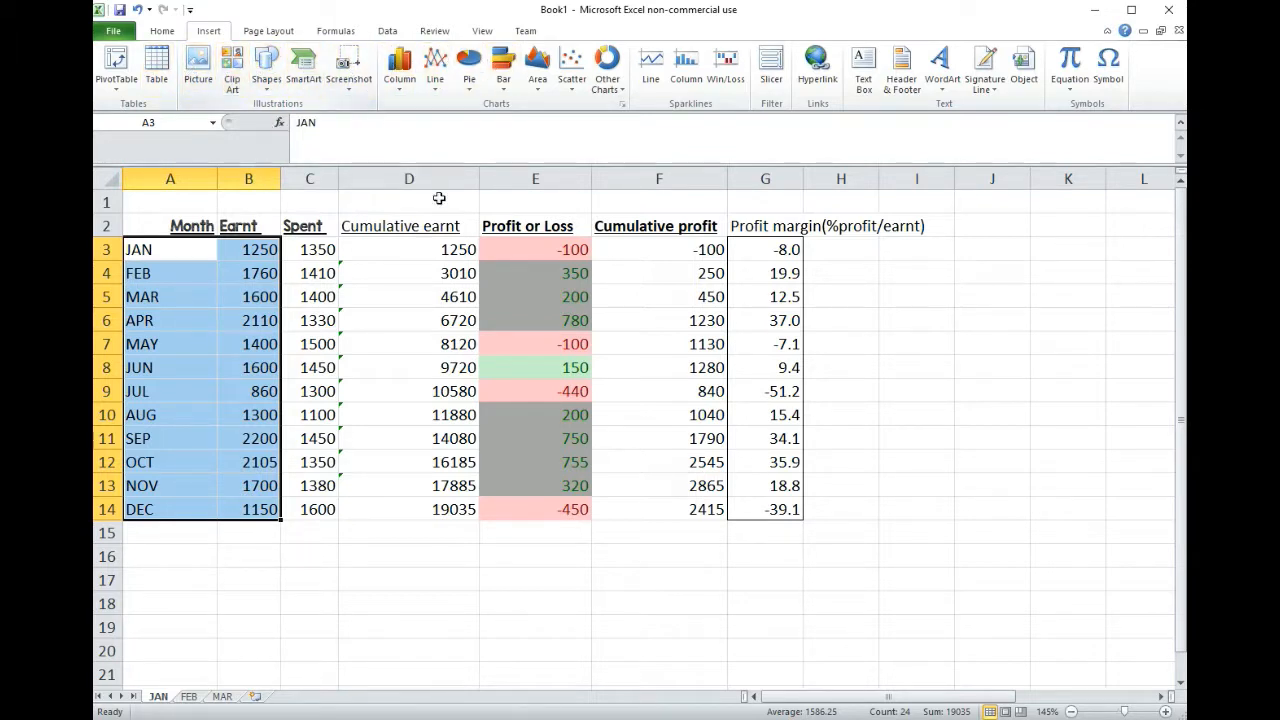
pyautogui.click(398, 65)
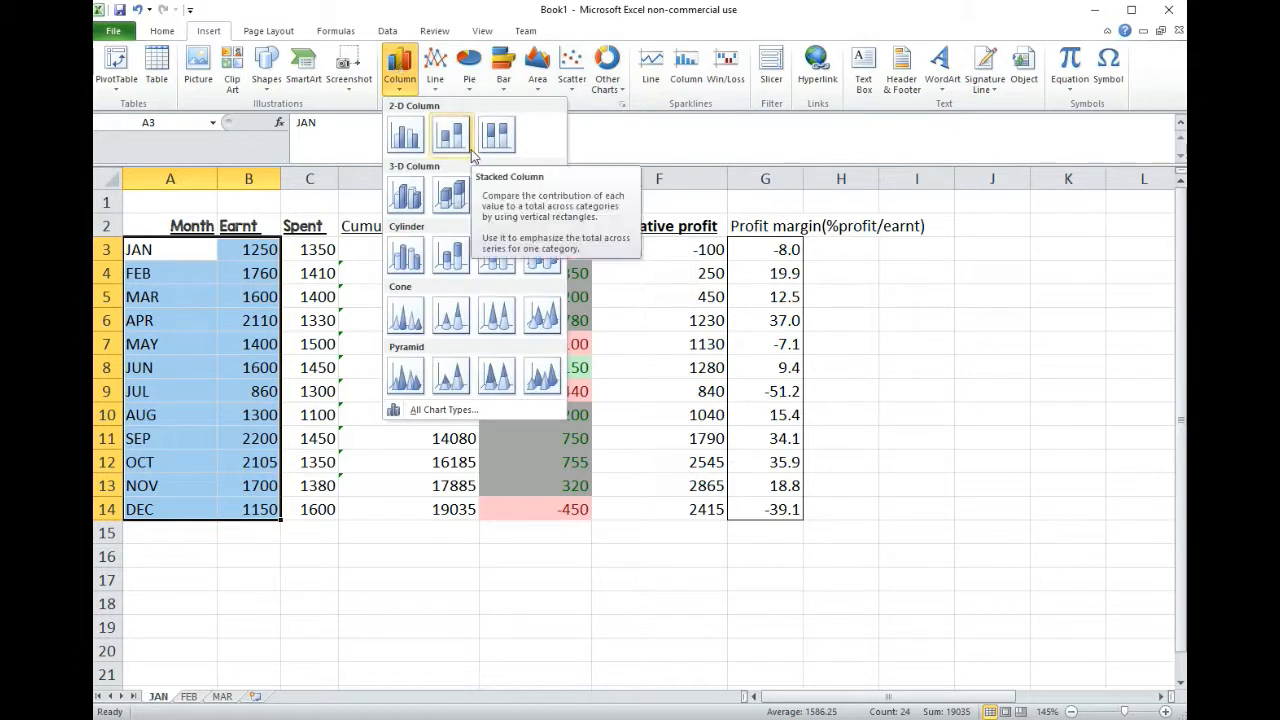
pyautogui.click(440, 70)
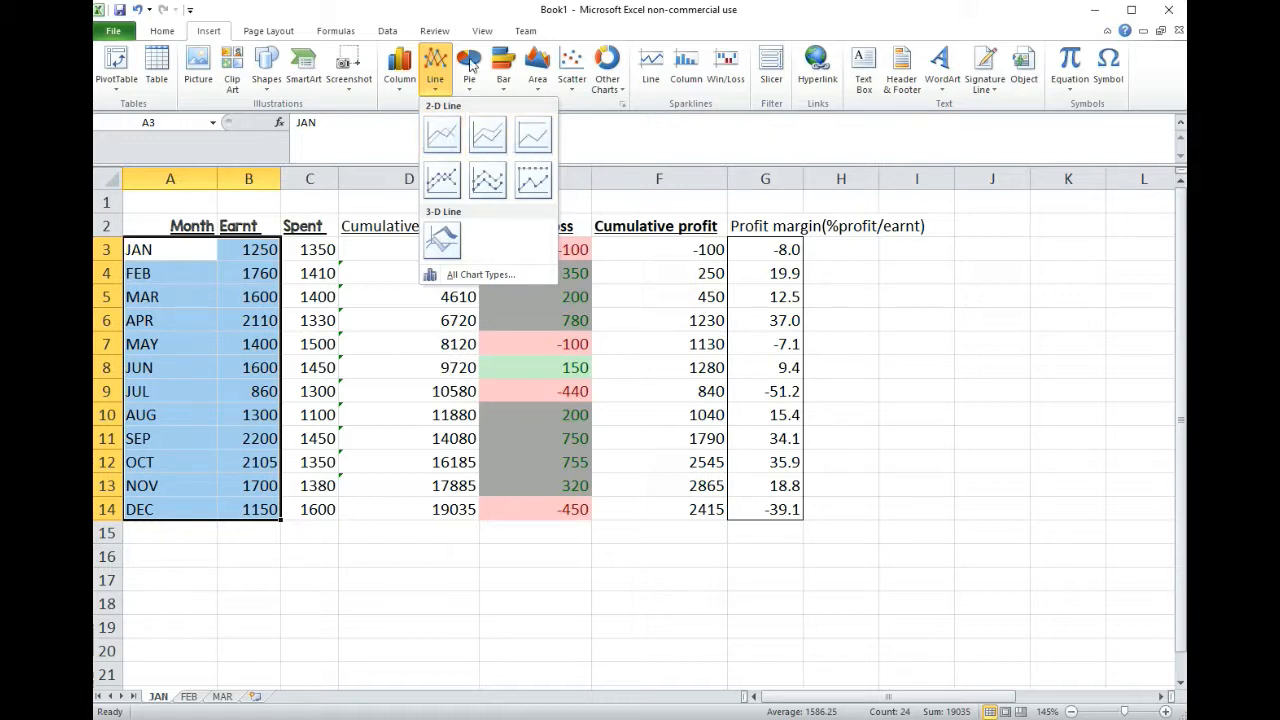
pyautogui.click(470, 64)
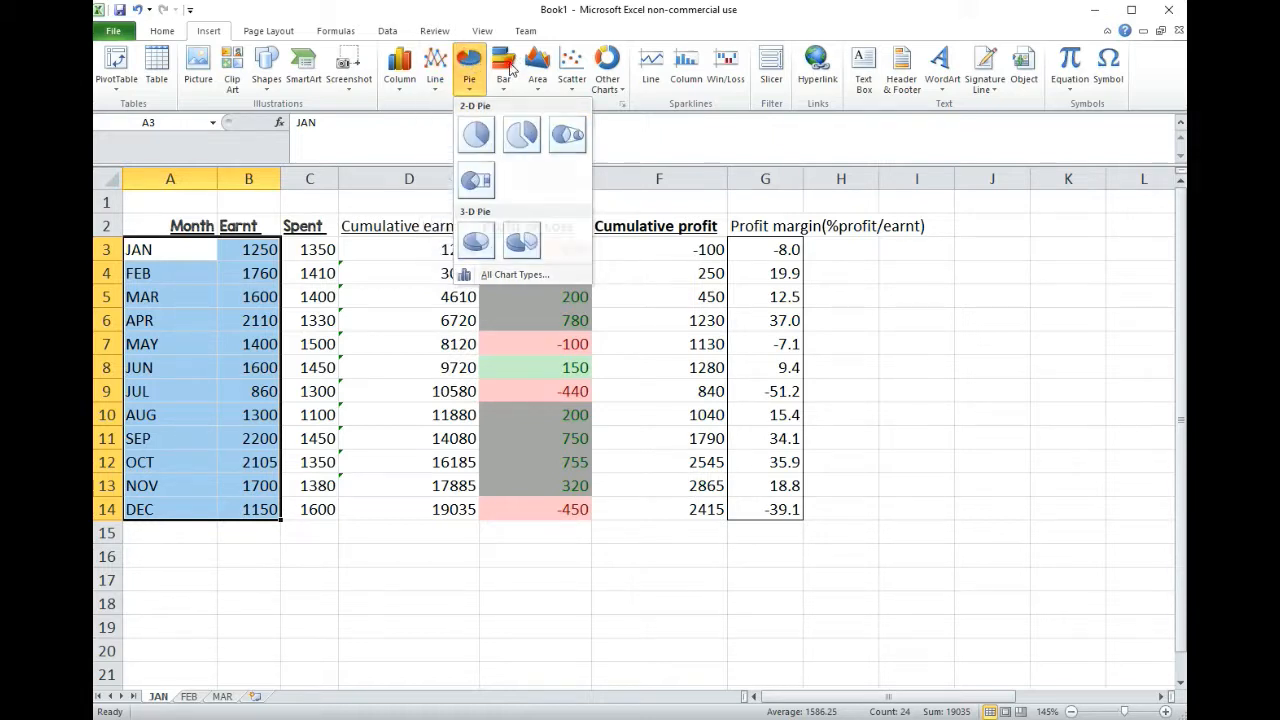
pyautogui.click(508, 66)
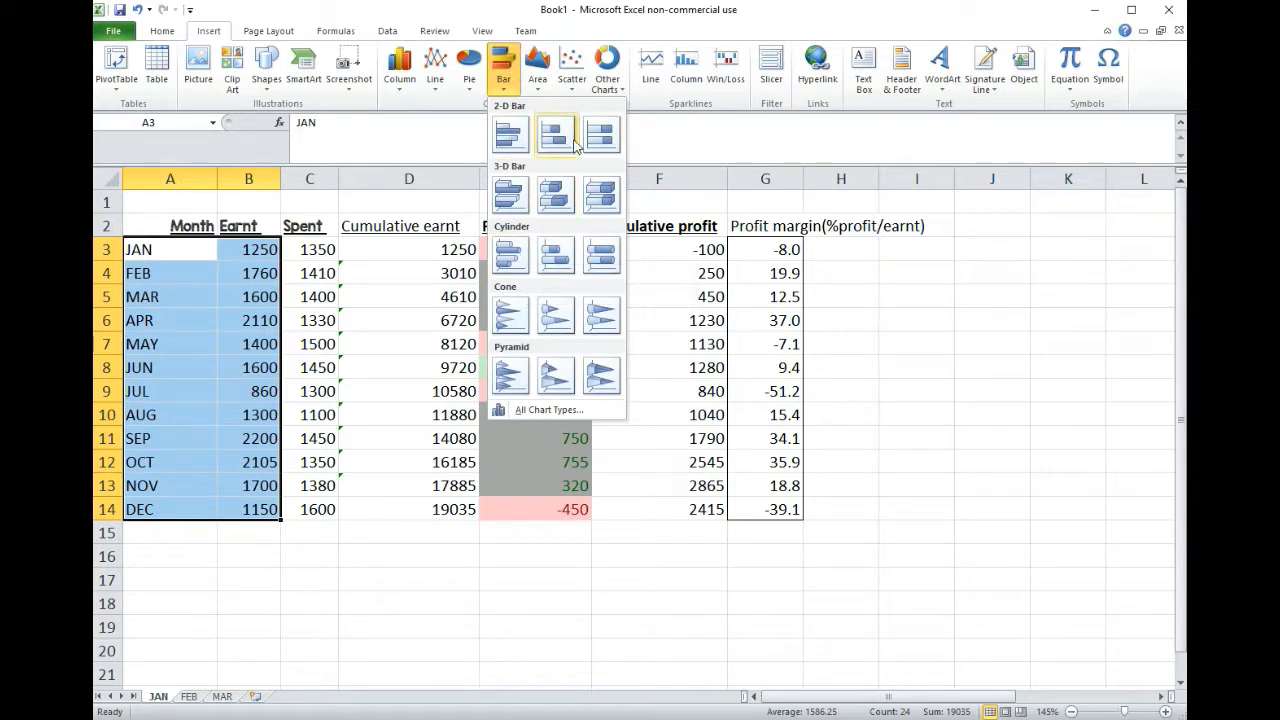
pyautogui.click(539, 64)
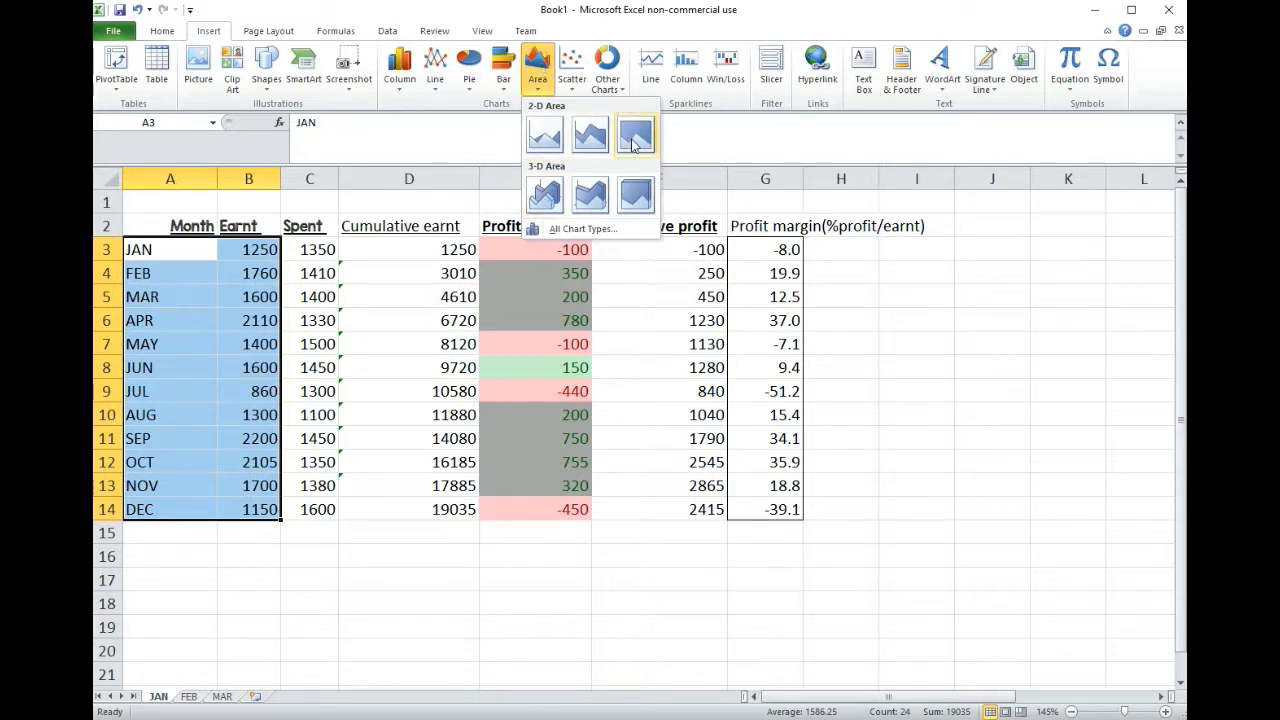
pyautogui.click(572, 64)
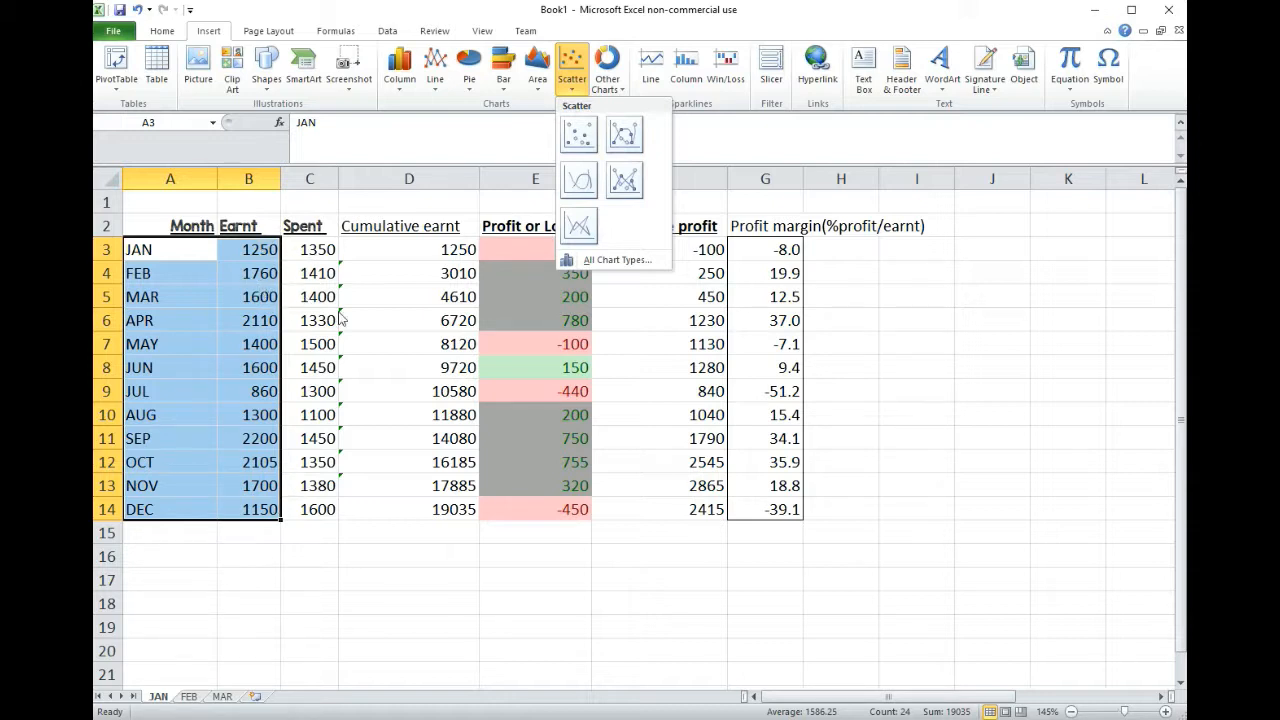
pyautogui.click(405, 75)
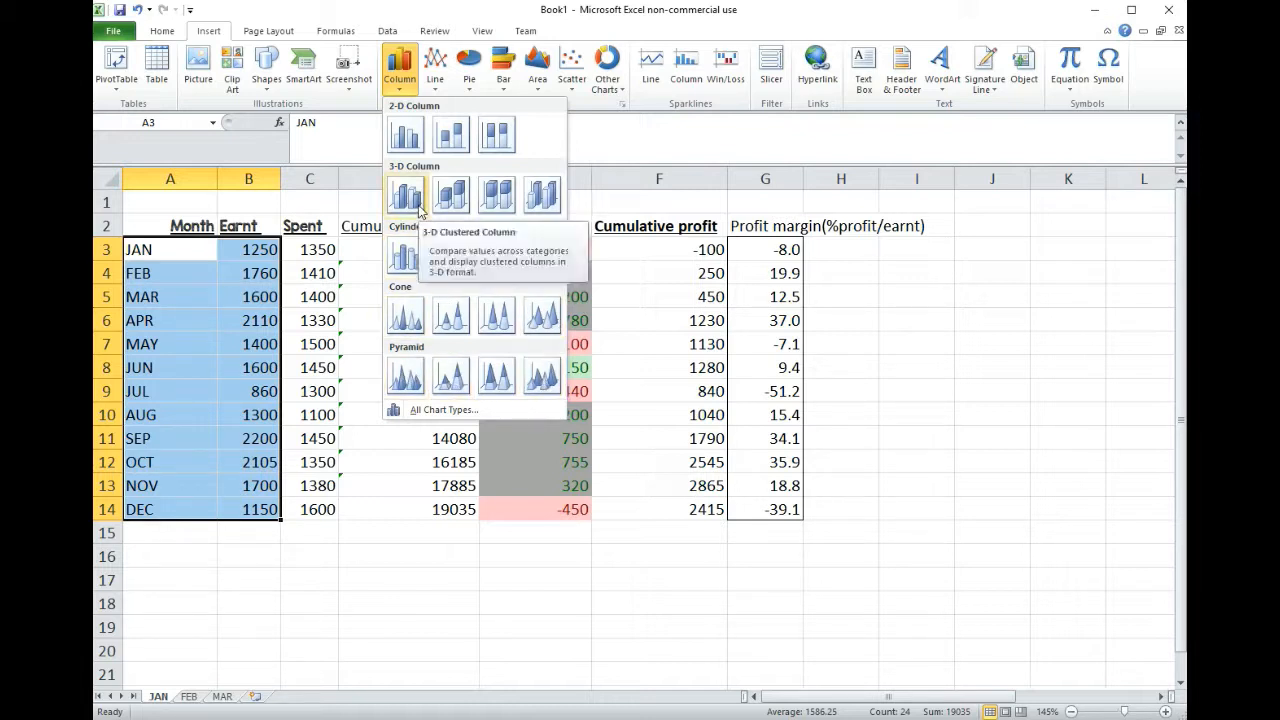
pyautogui.click(405, 135)
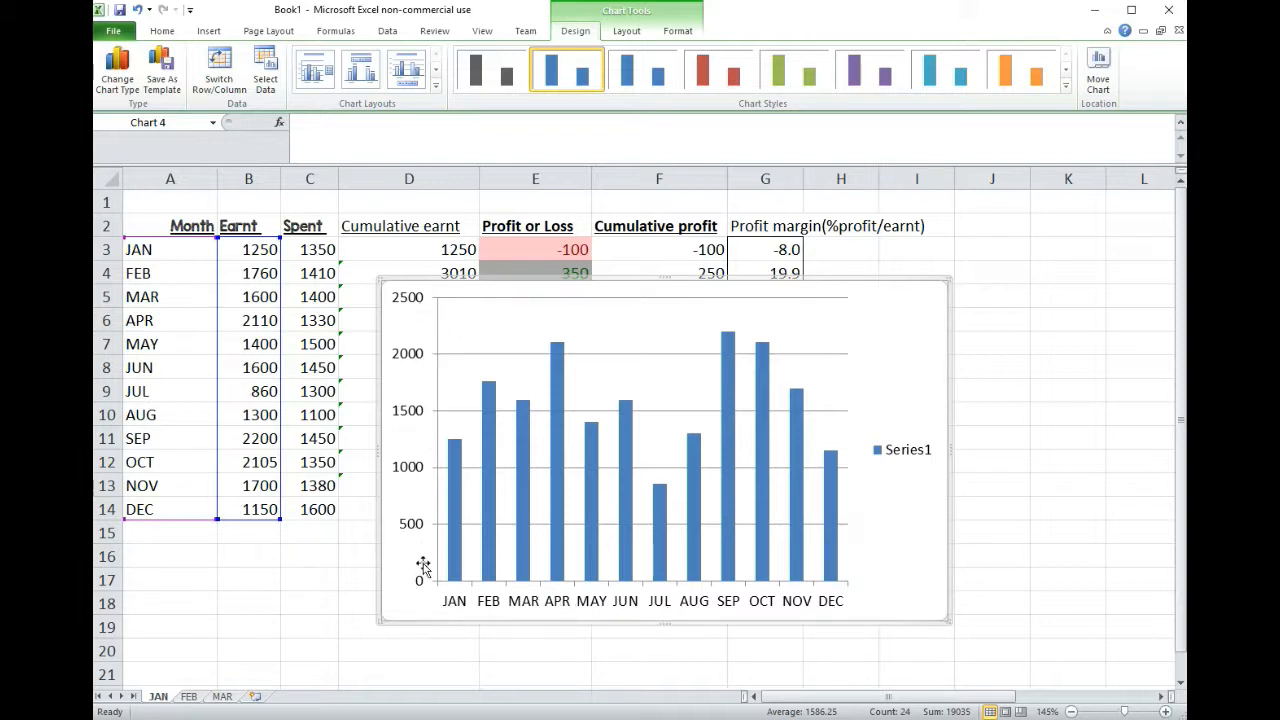
# Step: Set the line width of the chart's major horizontal gridlines to 3.75 pt
pyautogui.click(521, 355)
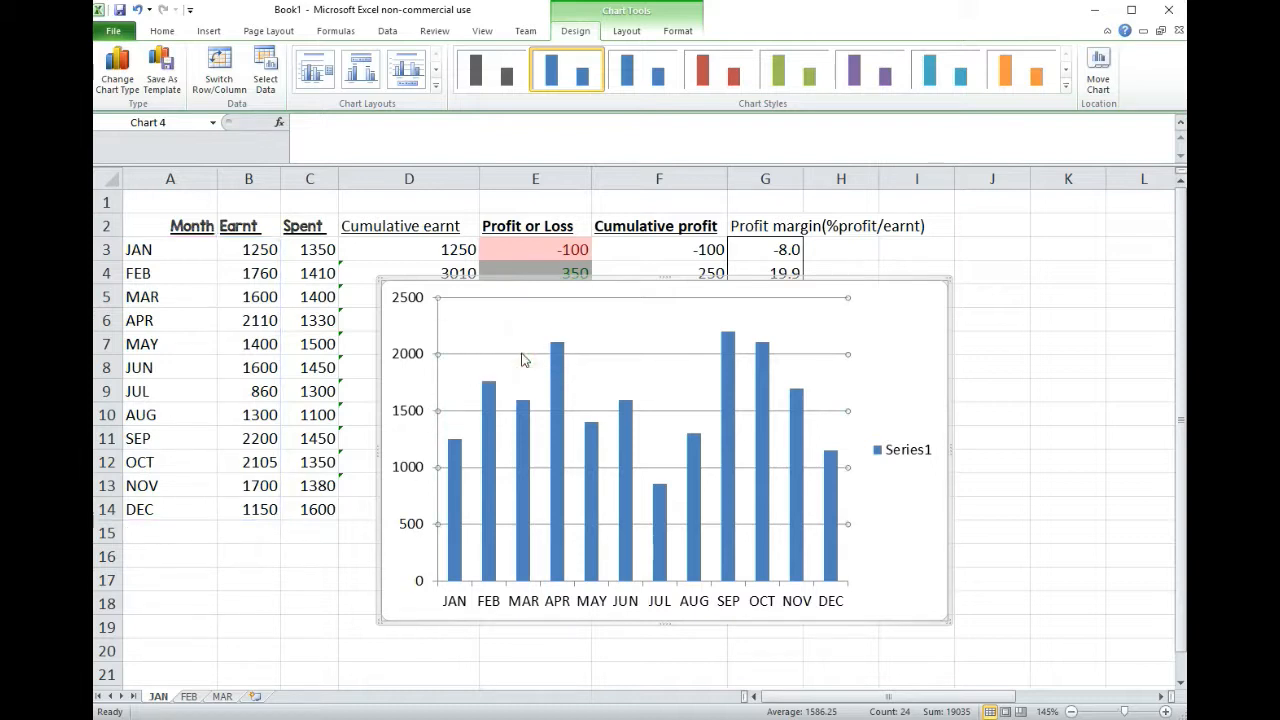
pyautogui.rightClick(675, 360)
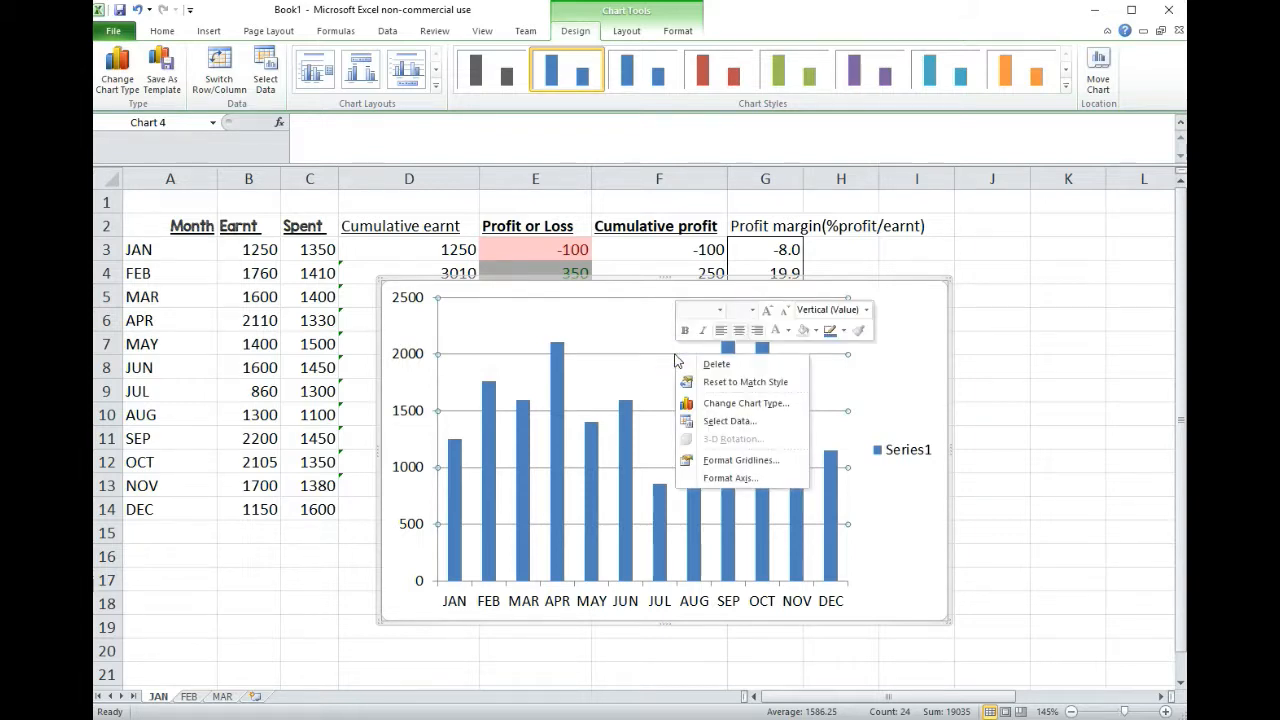
pyautogui.press('Escape')
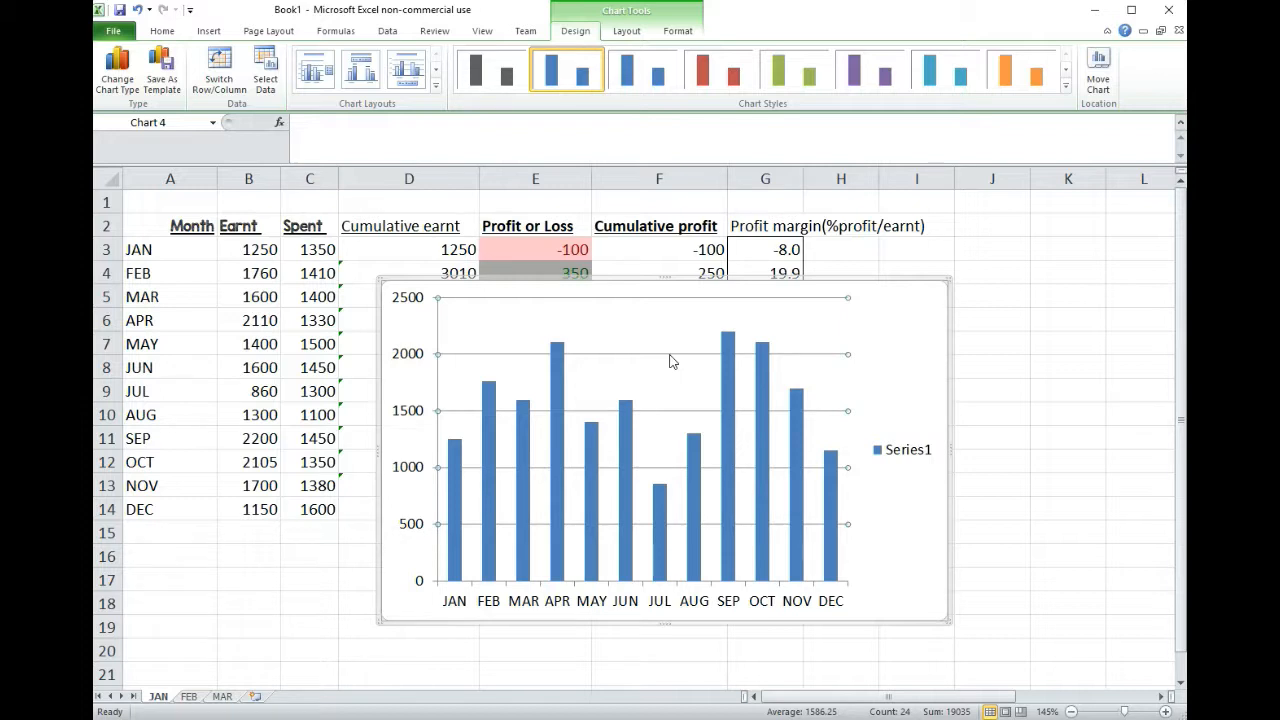
pyautogui.rightClick(672, 362)
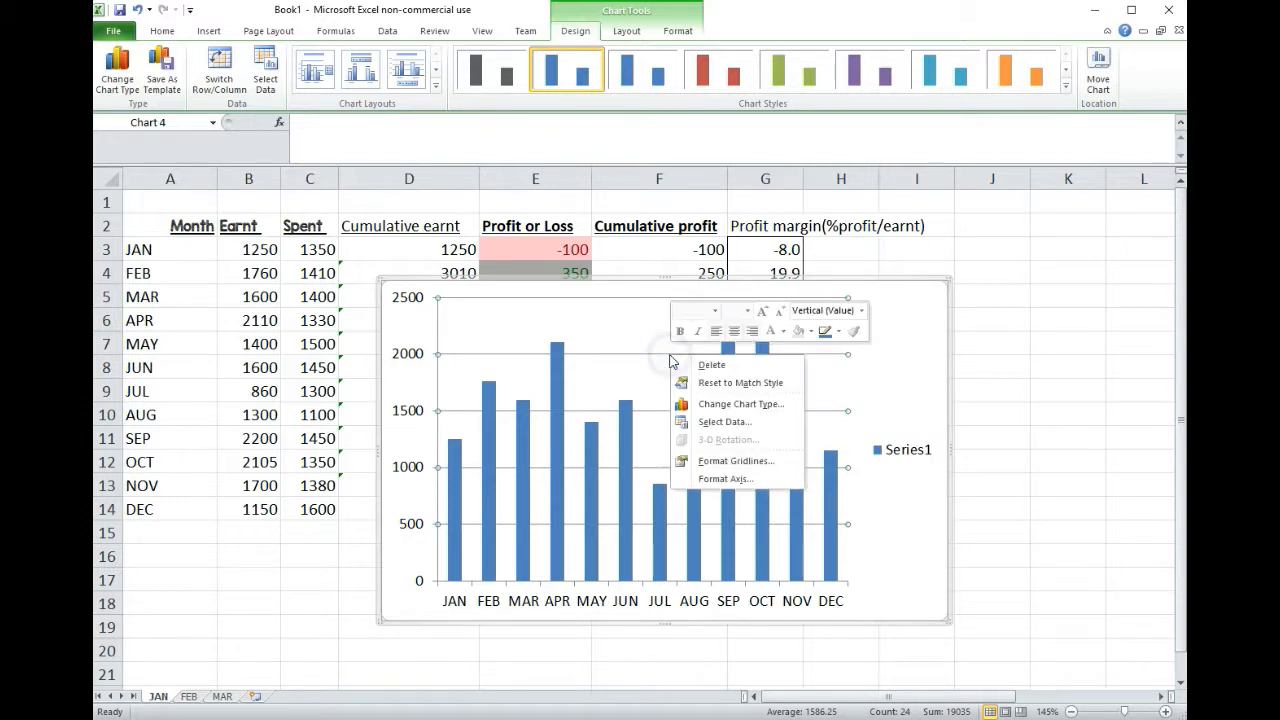
pyautogui.click(740, 461)
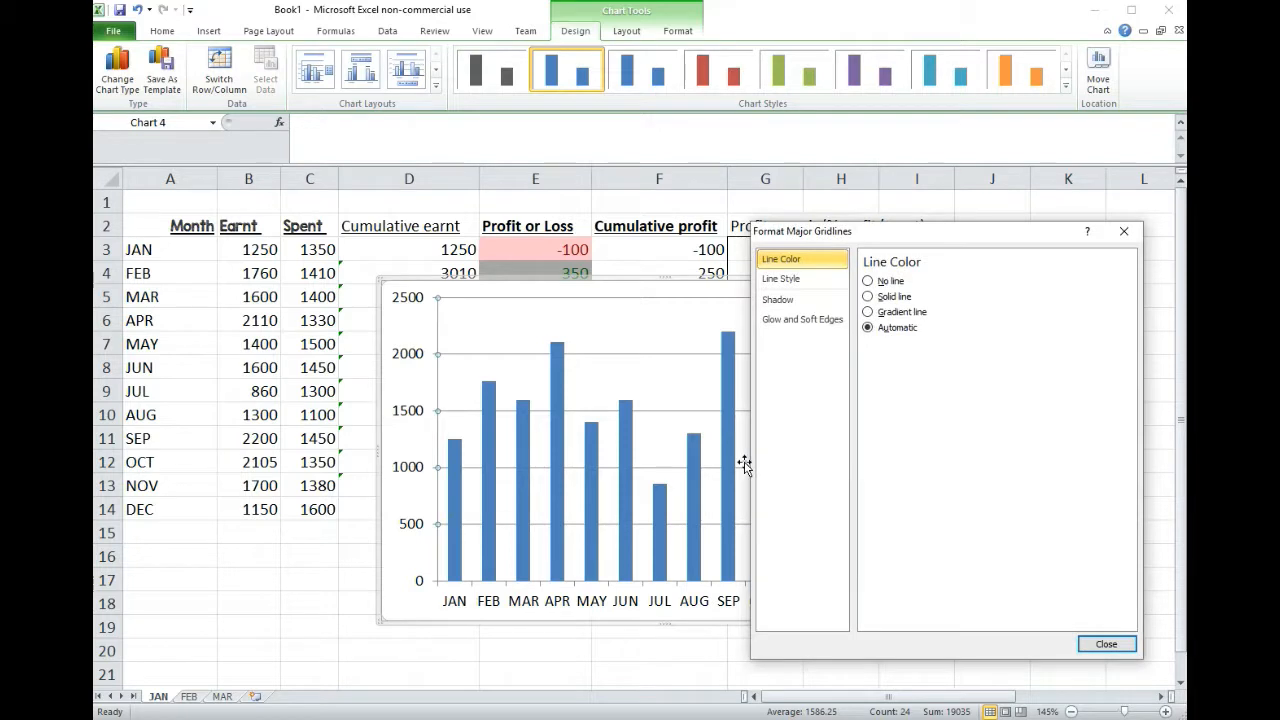
pyautogui.click(800, 279)
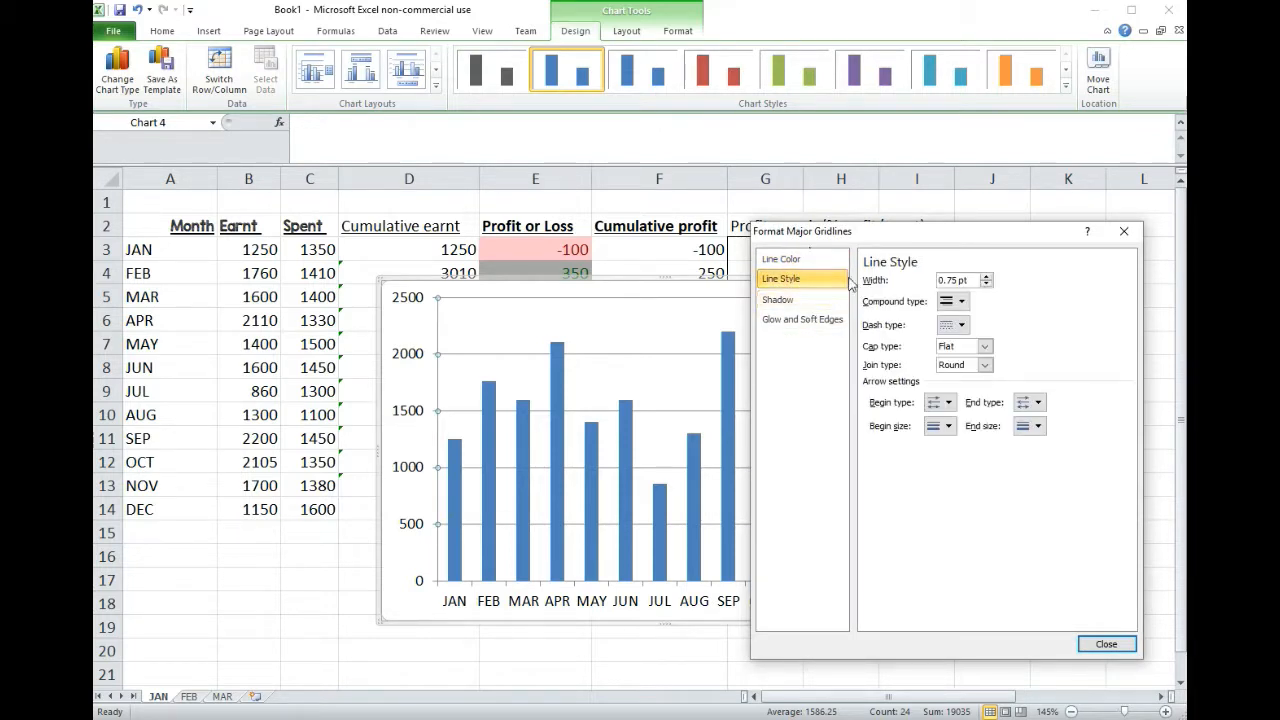
pyautogui.click(987, 277)
pyautogui.click(987, 277)
pyautogui.click(987, 277)
pyautogui.click(987, 277)
pyautogui.click(987, 277)
# Step: Change the major gridlines' dash type to the first dotted style and close the gridline formatting
pyautogui.click(962, 325)
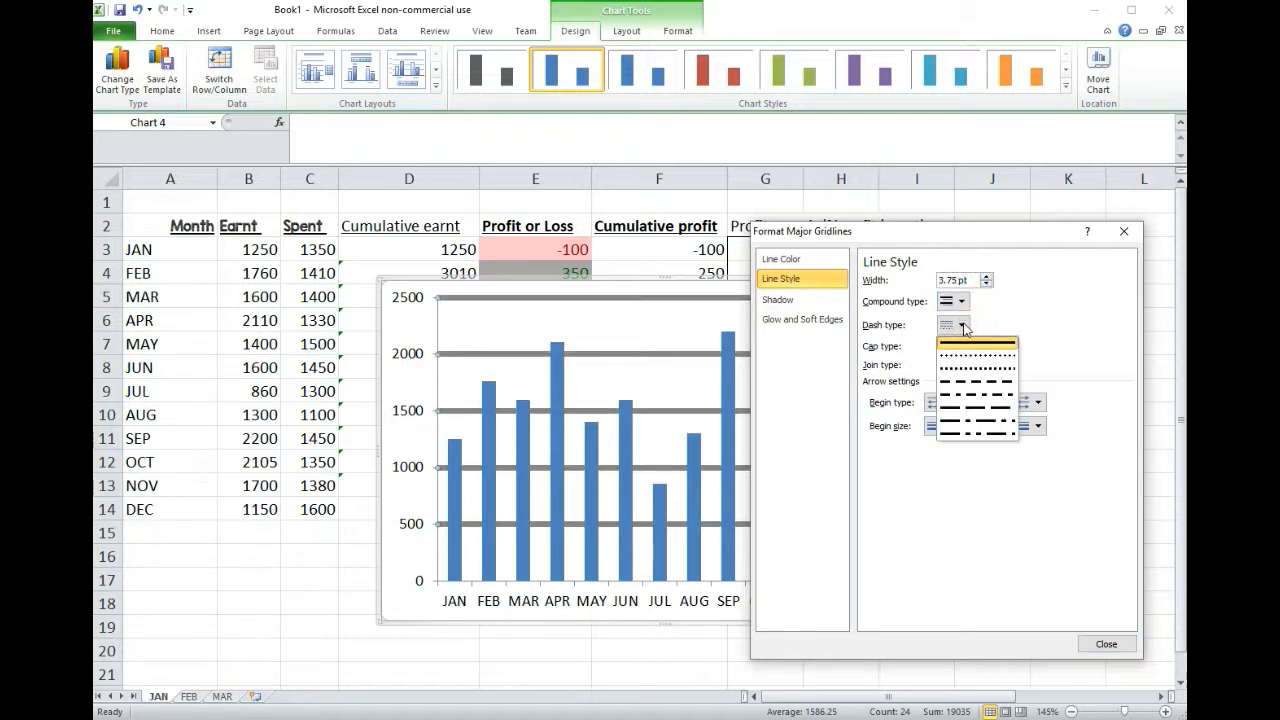
pyautogui.click(965, 356)
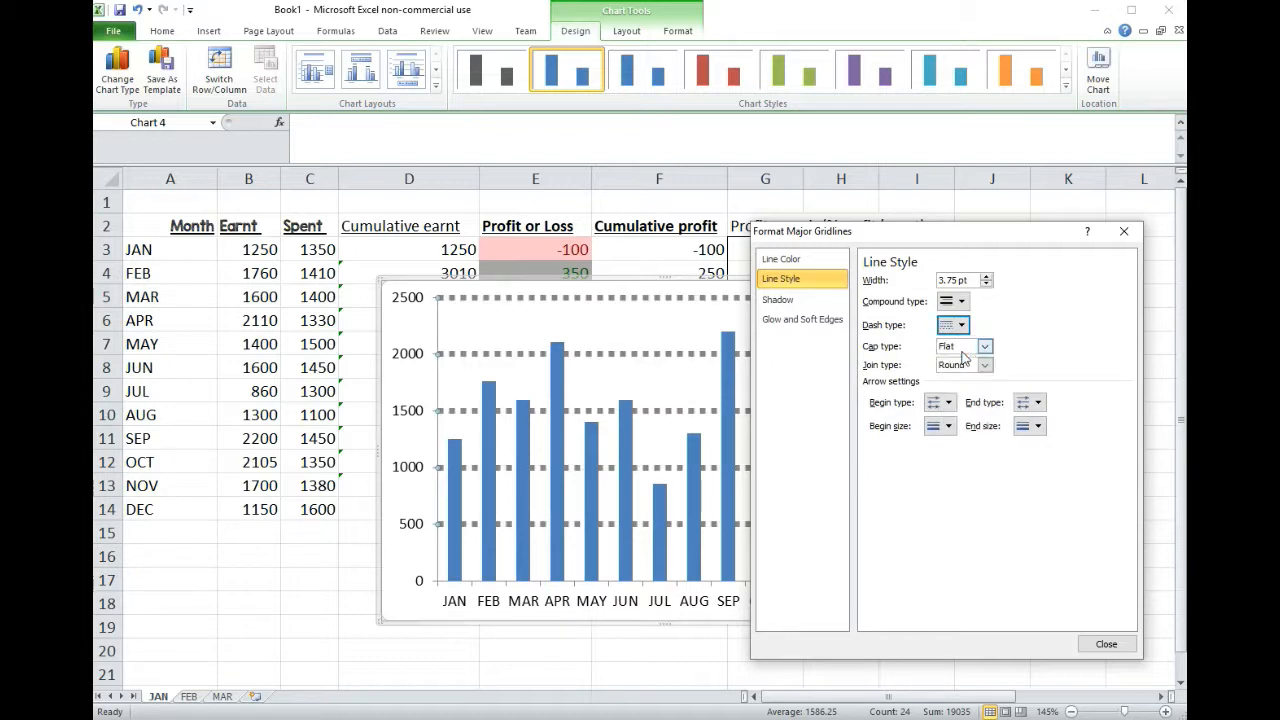
pyautogui.click(1106, 643)
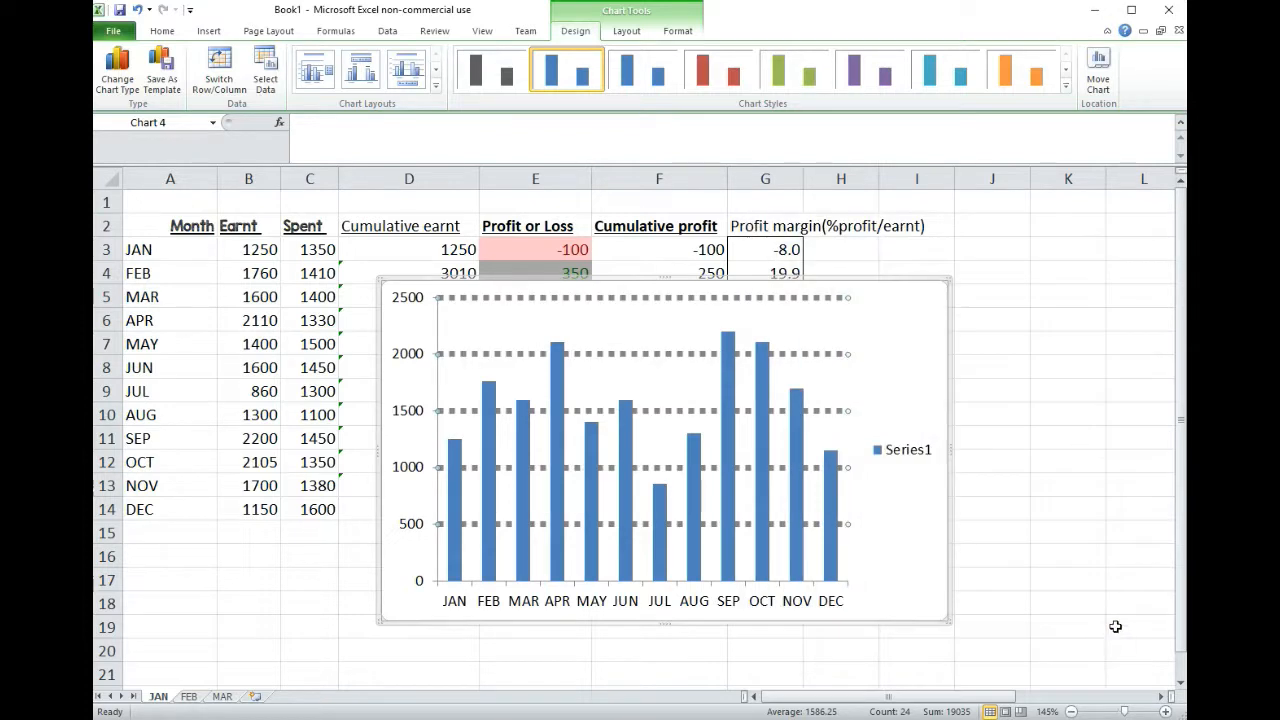
# Step: Format the vertical axis values in the Number category with 0 decimal places and close the axis formatting
pyautogui.click(417, 412)
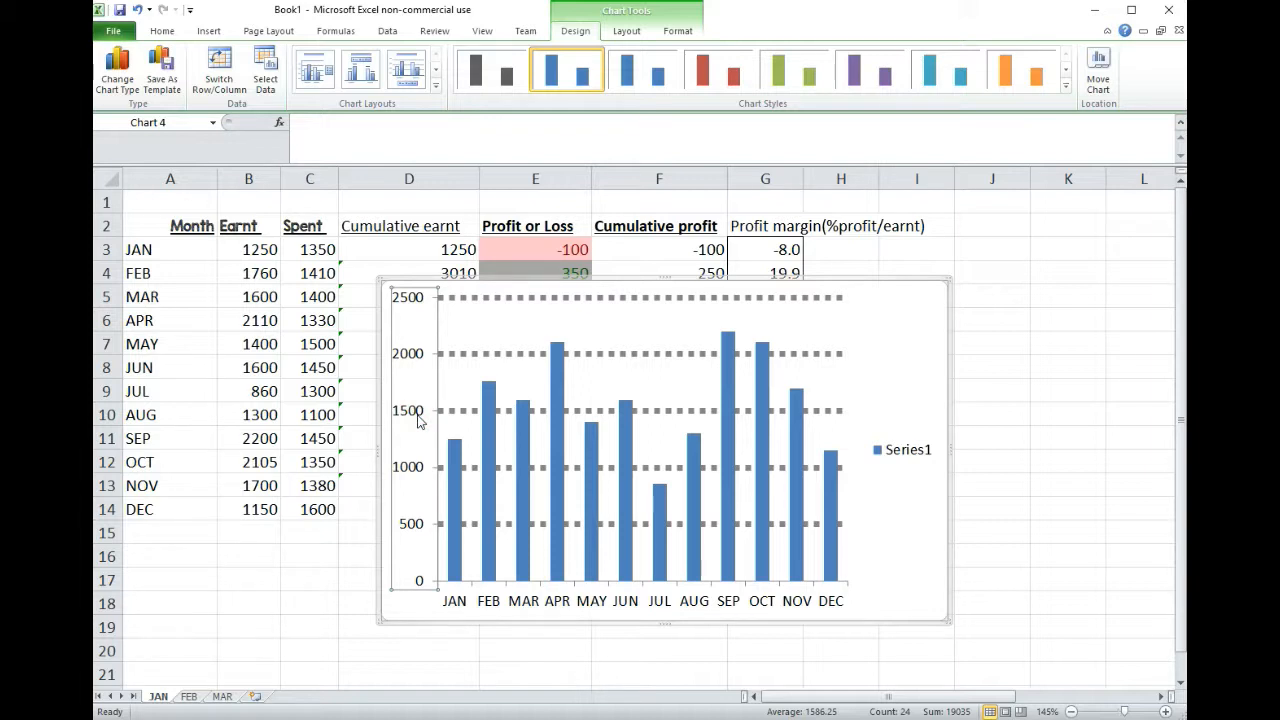
pyautogui.rightClick(418, 420)
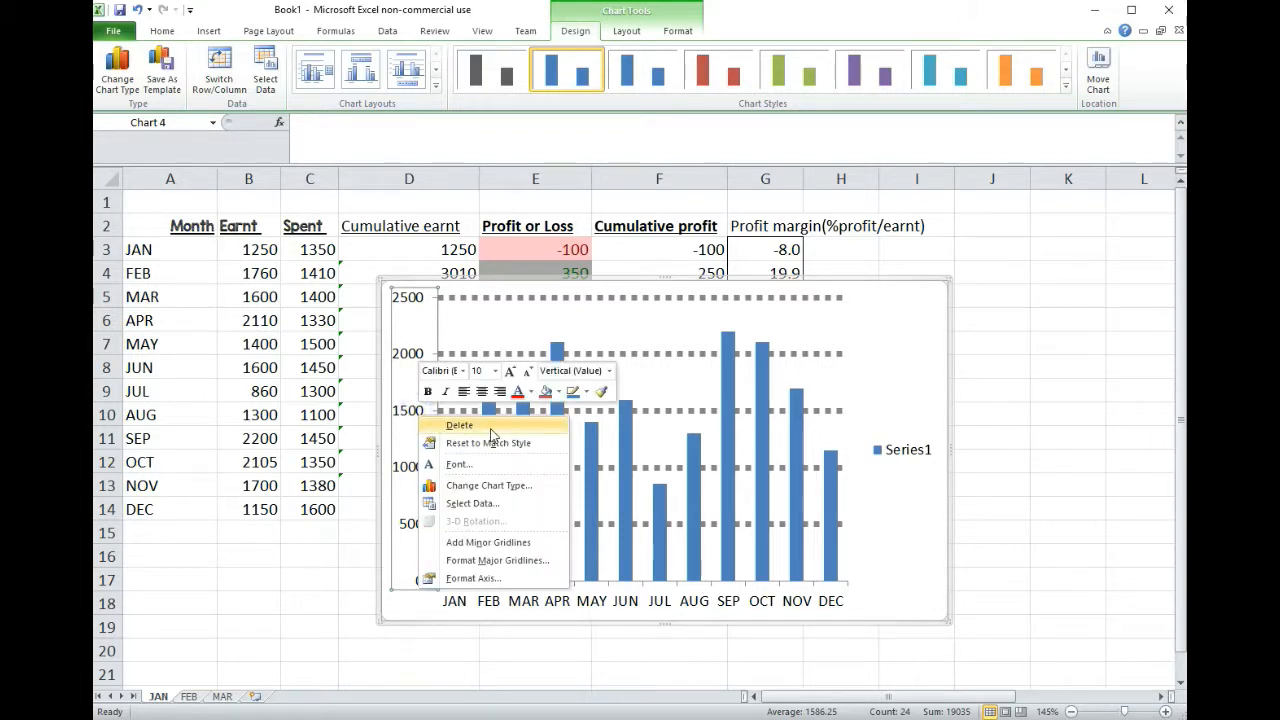
pyautogui.click(480, 579)
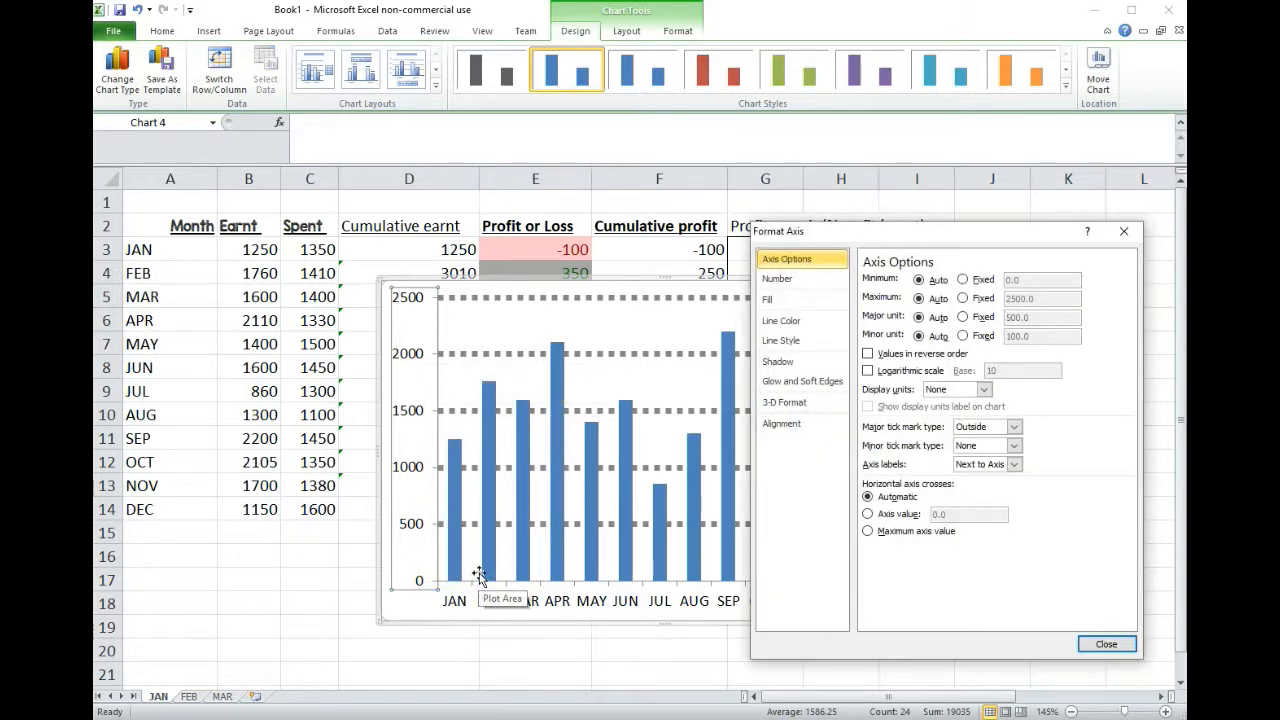
pyautogui.moveTo(860, 232); pyautogui.dragTo(704, 232)
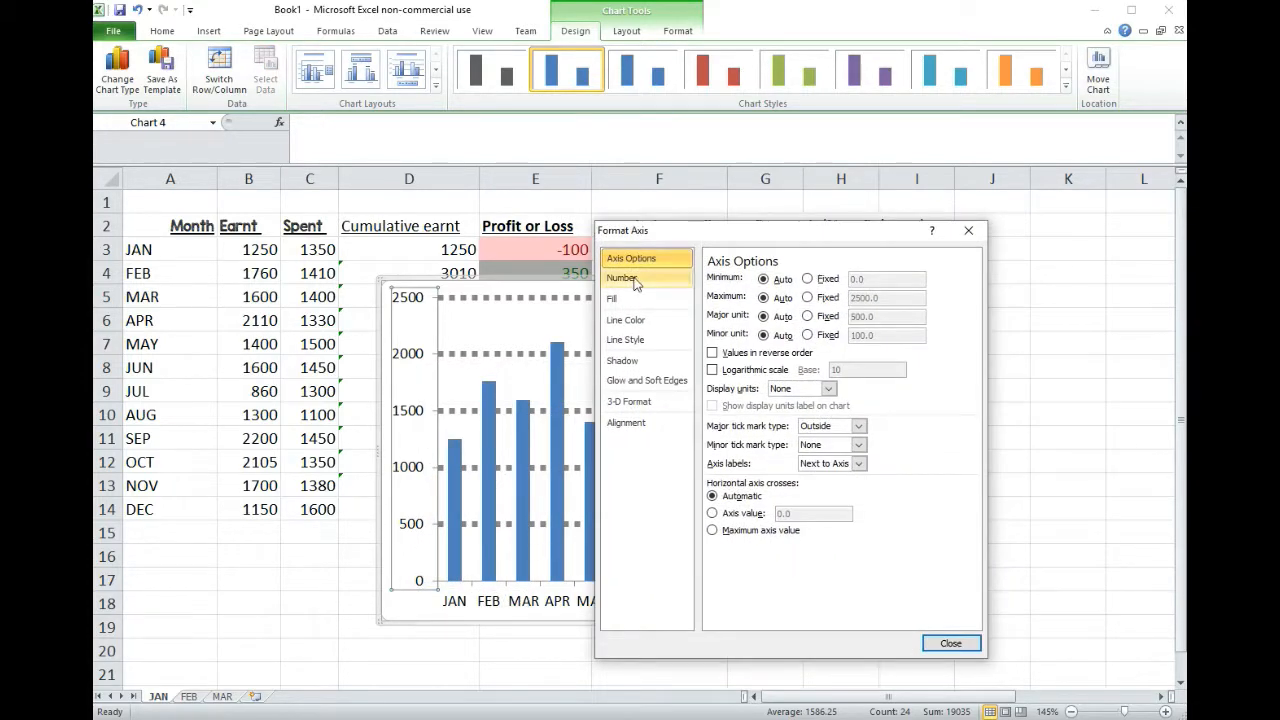
pyautogui.click(645, 280)
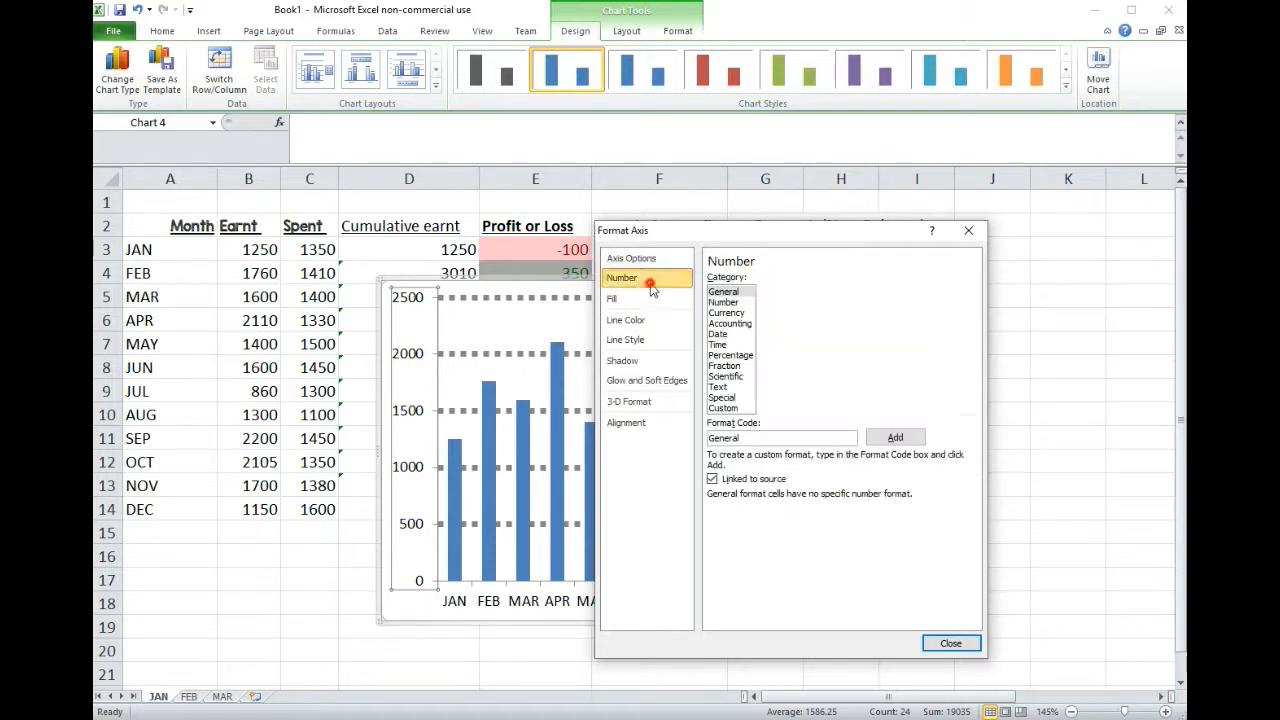
pyautogui.click(726, 302)
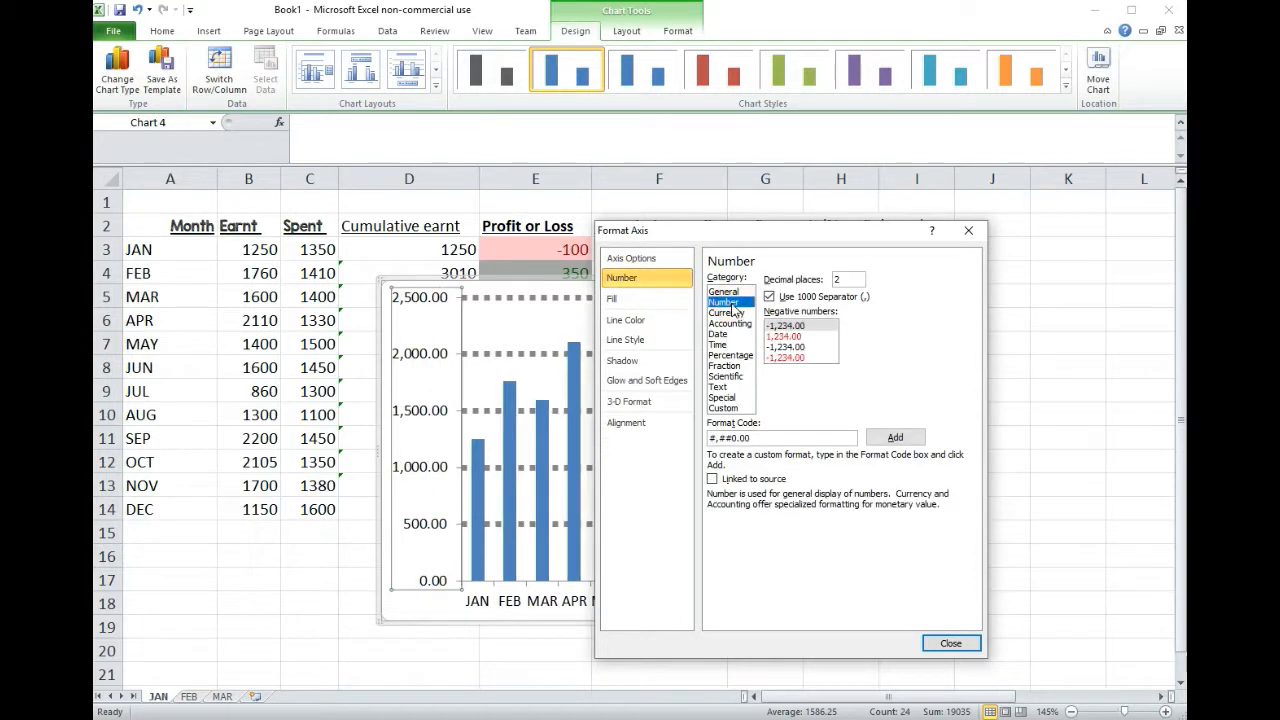
pyautogui.doubleClick(840, 280)
pyautogui.write('0')
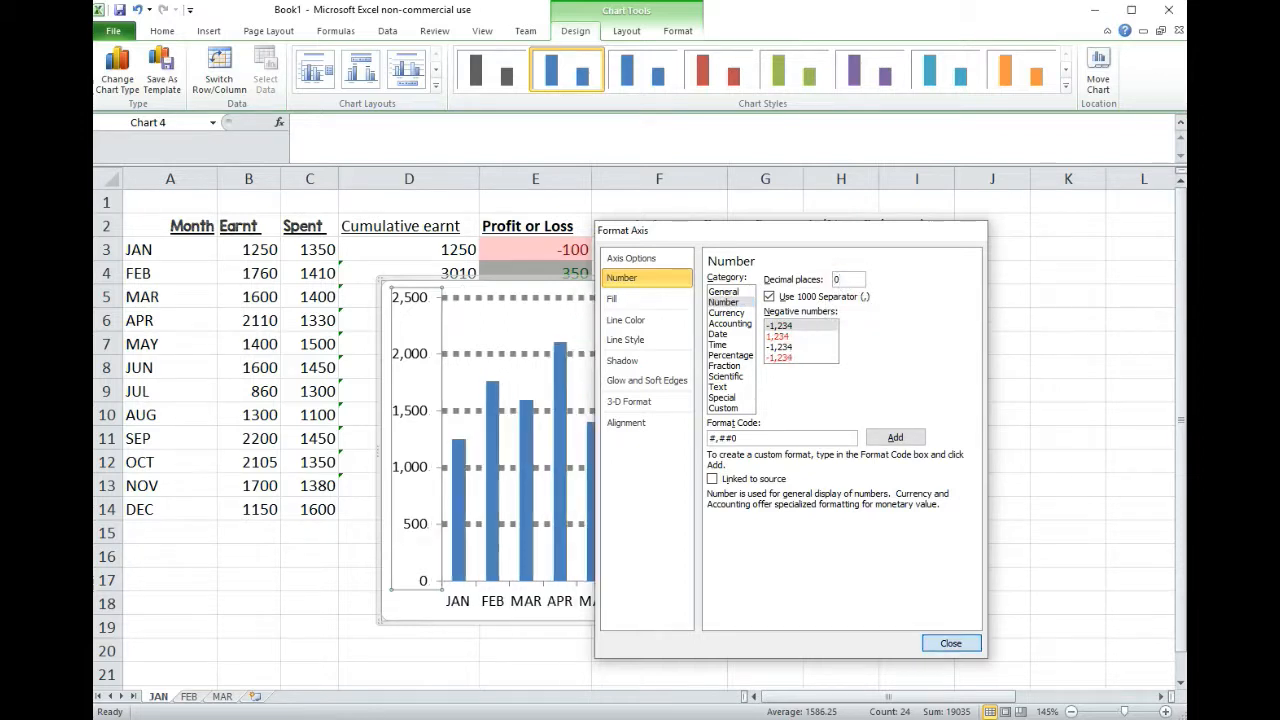
pyautogui.press('Return')
# Step: Fix the vertical axis maximum at 3000 and close the axis formatting
pyautogui.rightClick(416, 355)
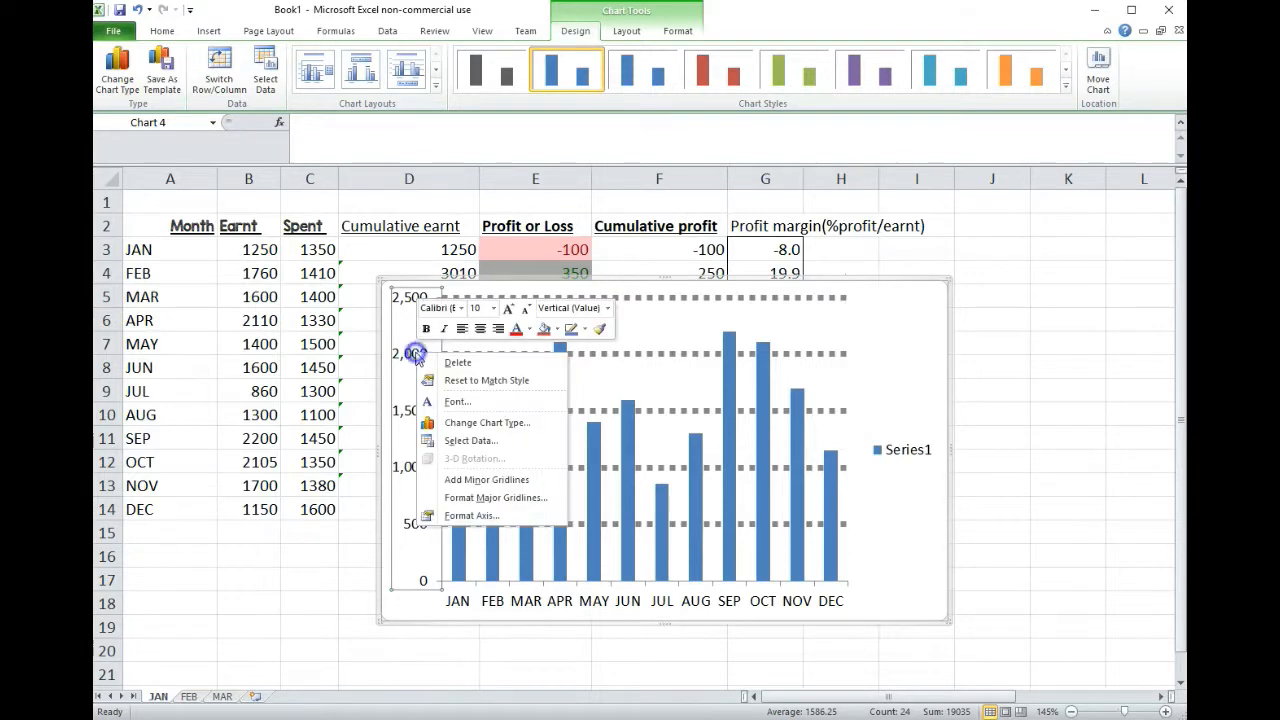
pyautogui.click(519, 518)
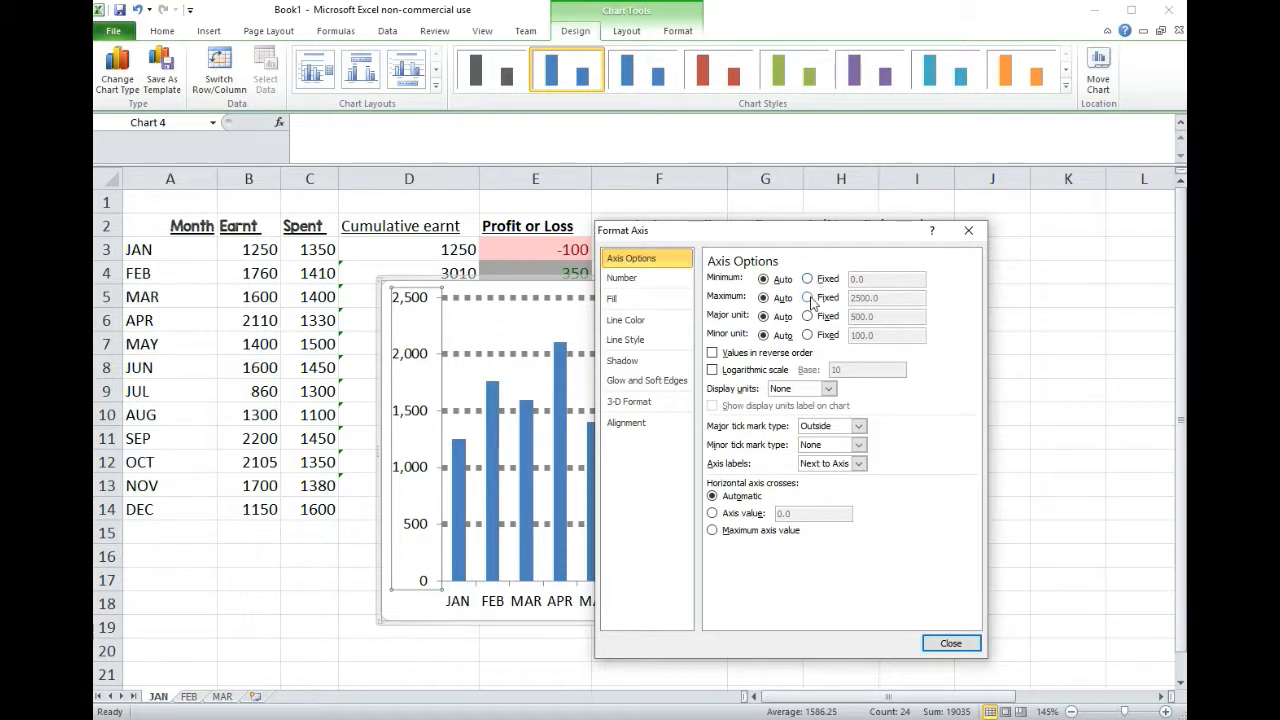
pyautogui.click(808, 298)
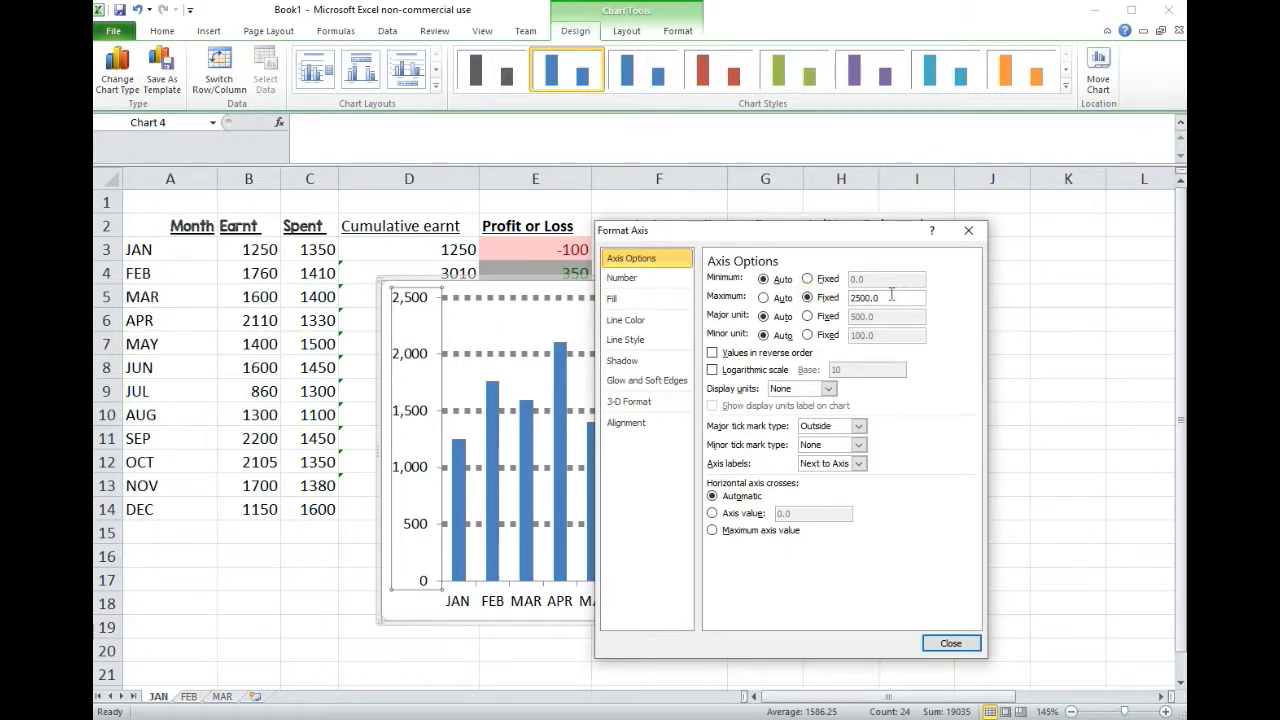
pyautogui.moveTo(886, 298); pyautogui.dragTo(854, 298)
pyautogui.write('30')
pyautogui.press('Return')
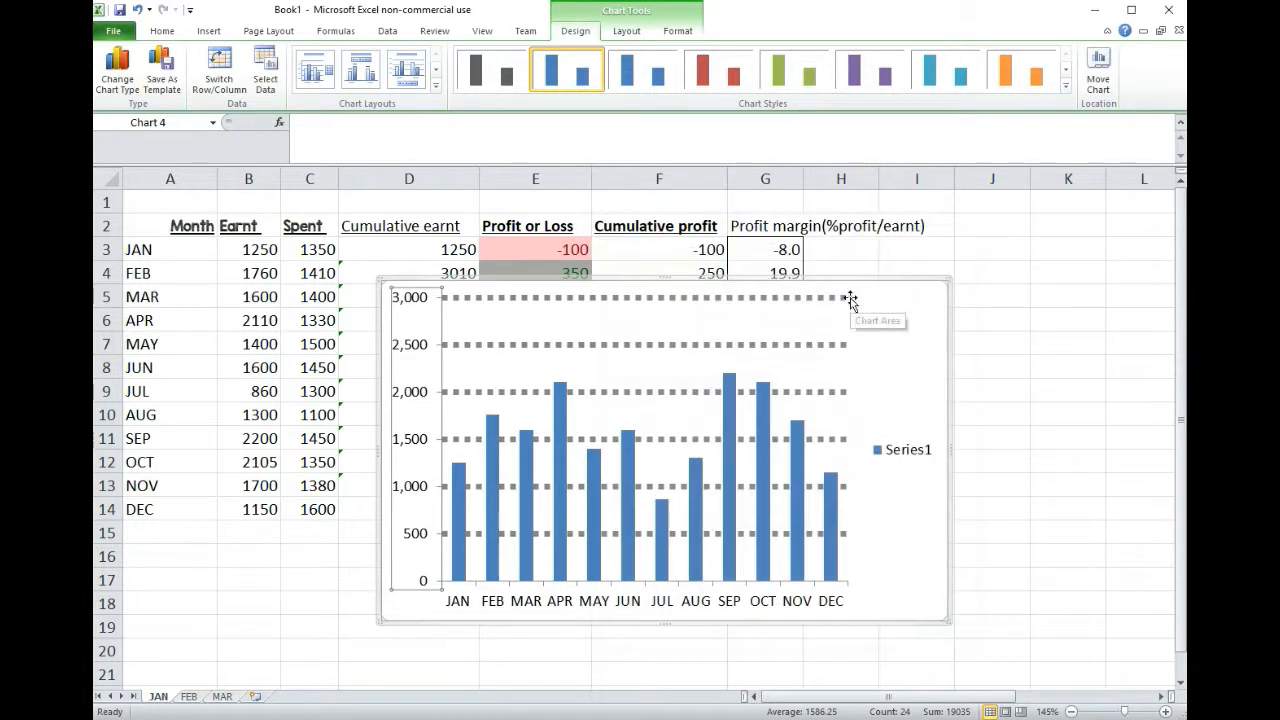
# Step: Fix the vertical axis's major unit at 600 and close the axis formatting
pyautogui.rightClick(426, 350)
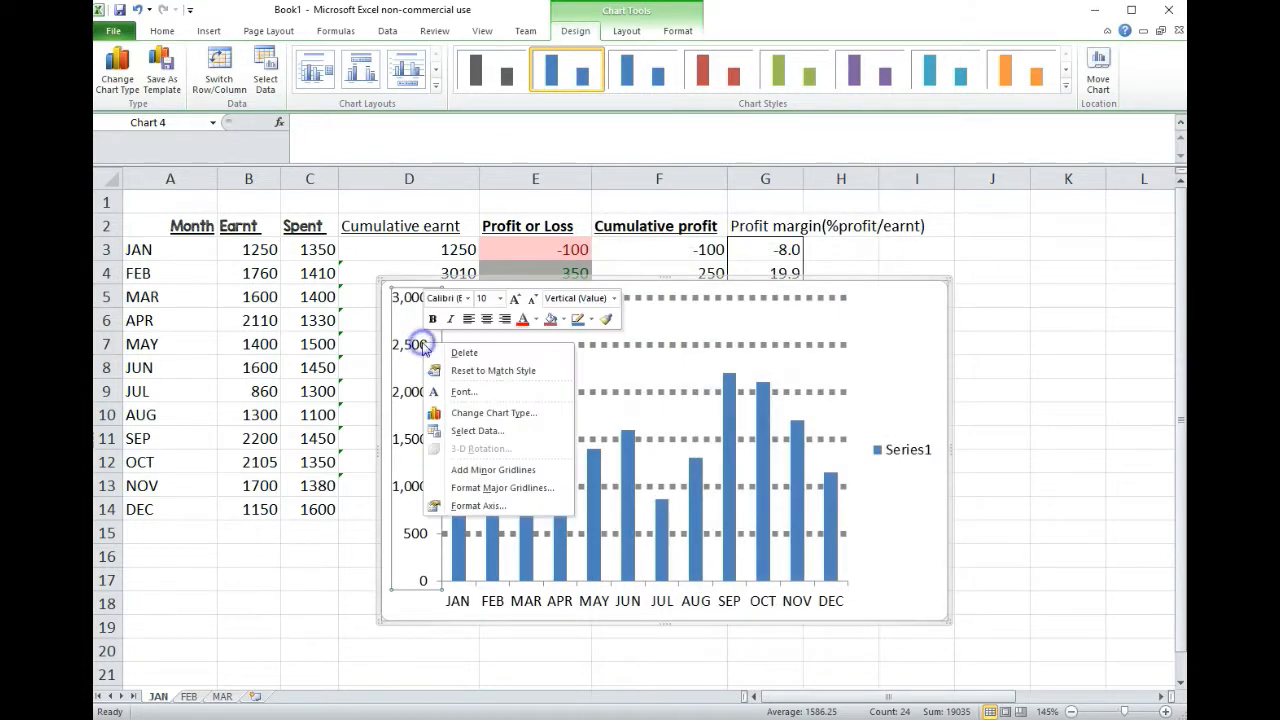
pyautogui.click(510, 508)
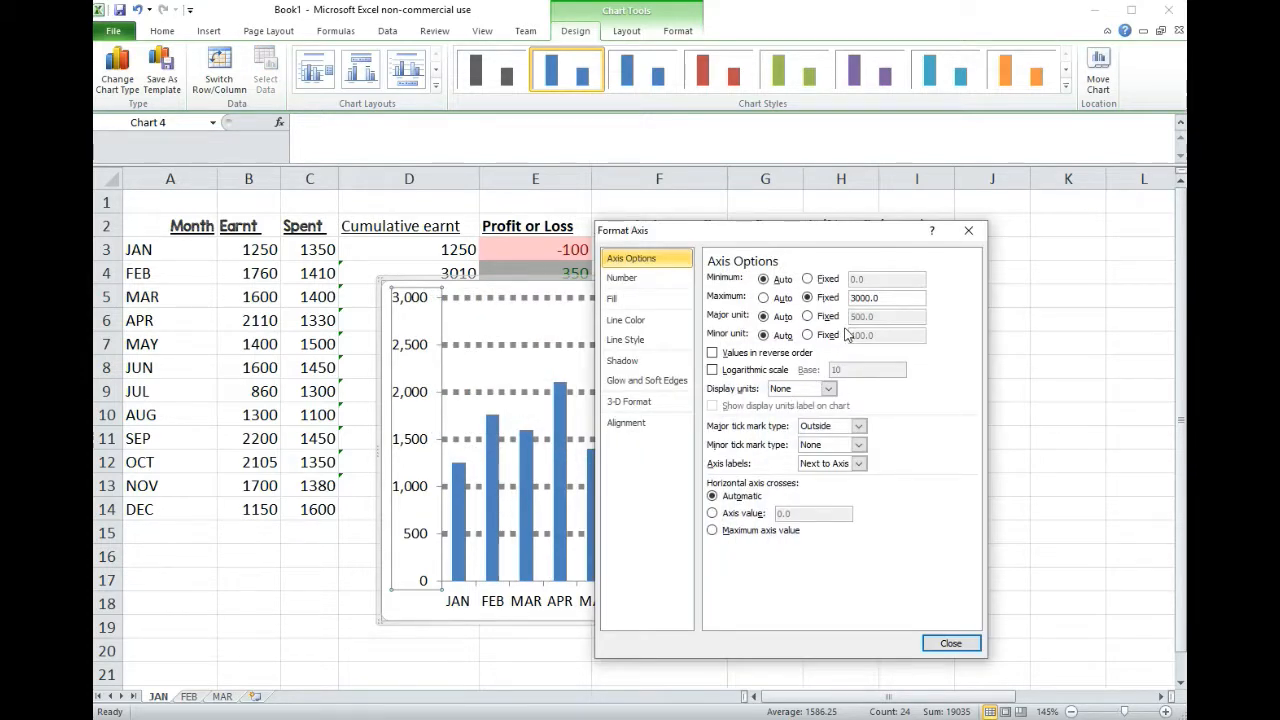
pyautogui.click(808, 316)
pyautogui.doubleClick(886, 316)
pyautogui.write('600')
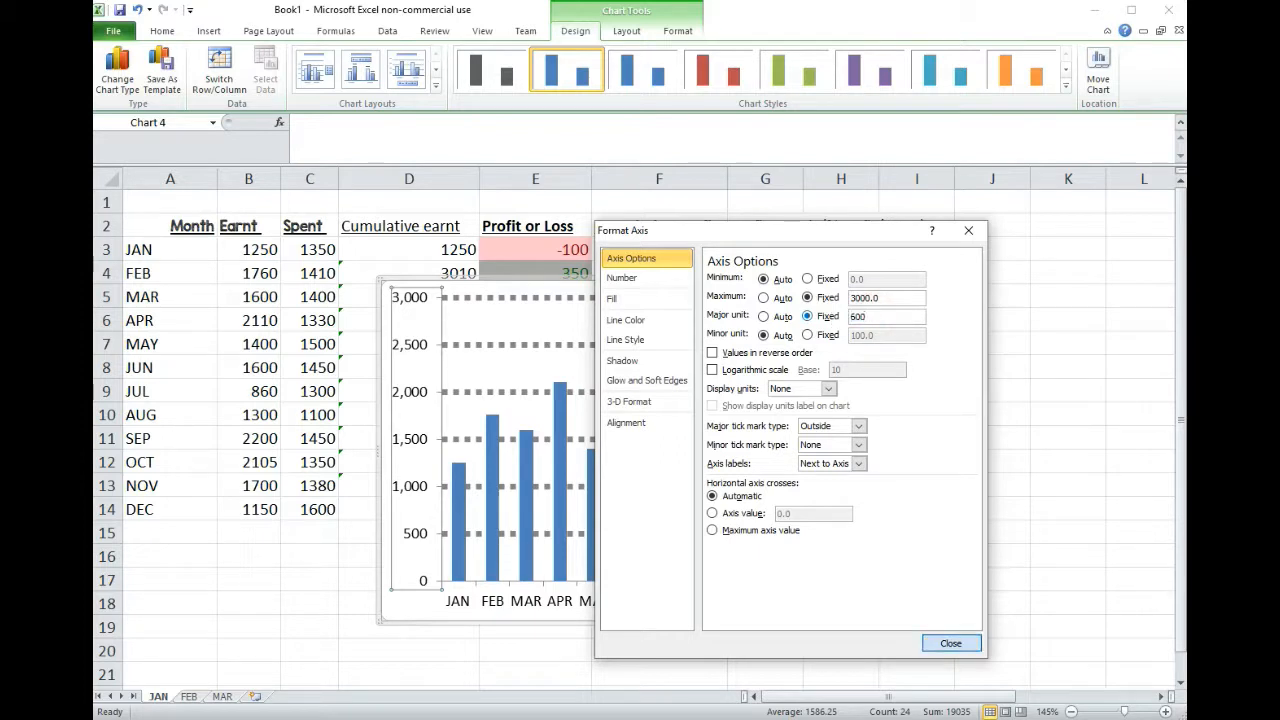
pyautogui.click(951, 643)
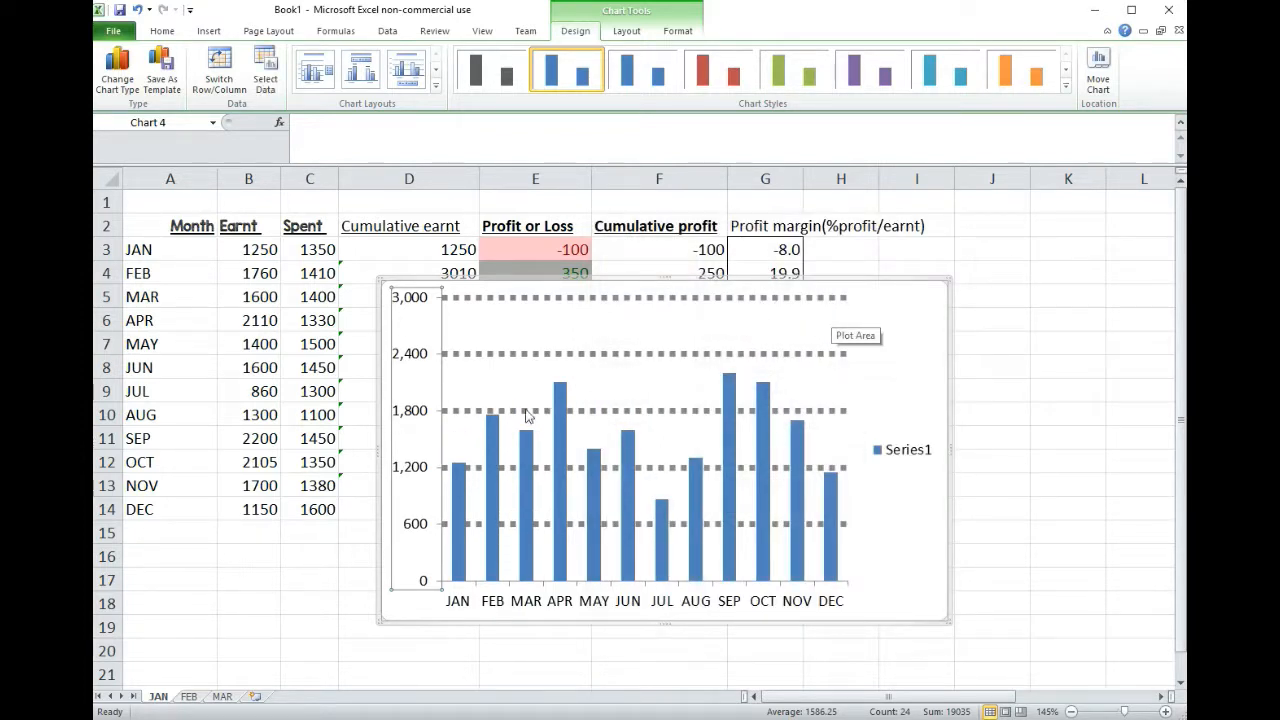
# Step: Set the vertical axis's fixed maximum to 2400 and close the axis formatting
pyautogui.rightClick(420, 356)
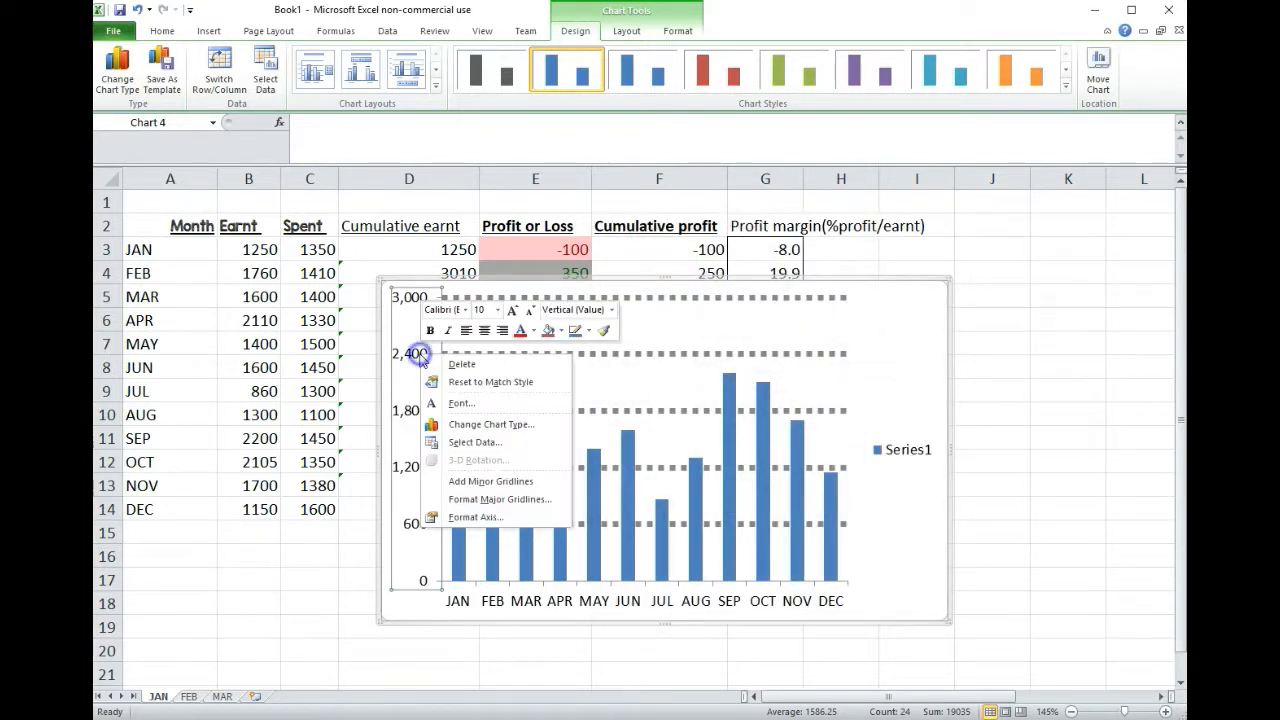
pyautogui.click(475, 517)
pyautogui.doubleClick(880, 297)
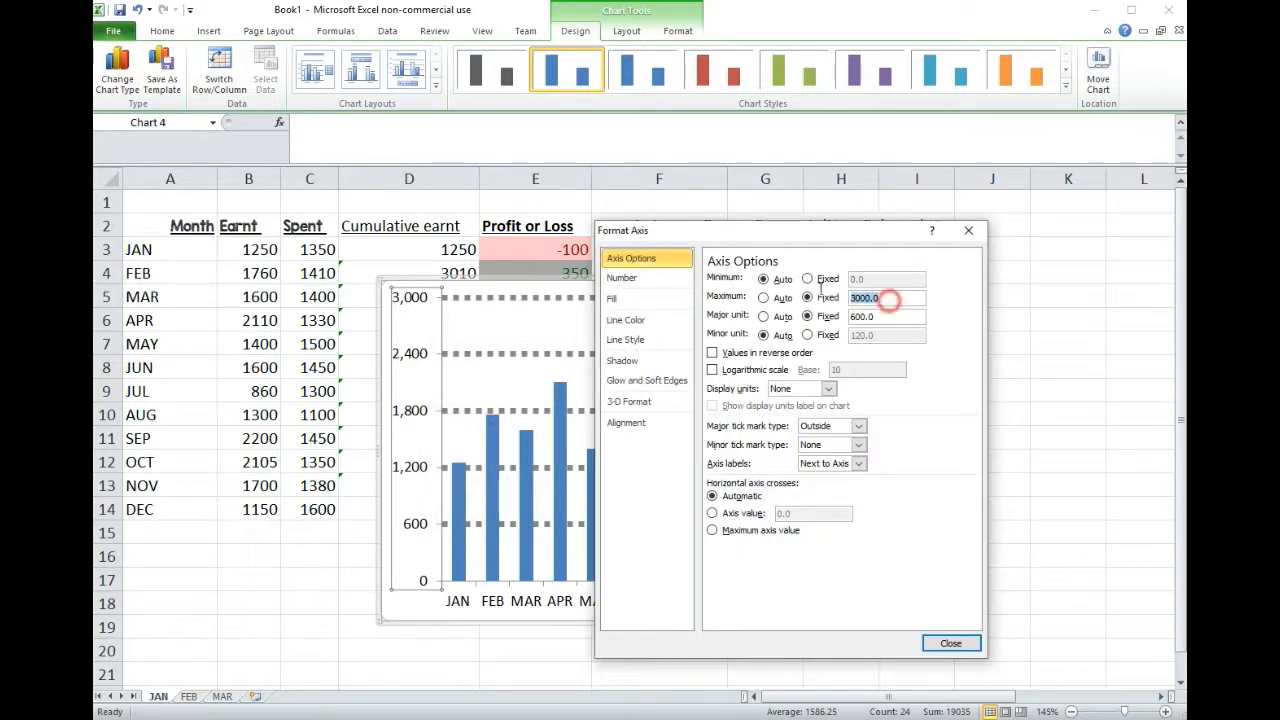
pyautogui.write('2400')
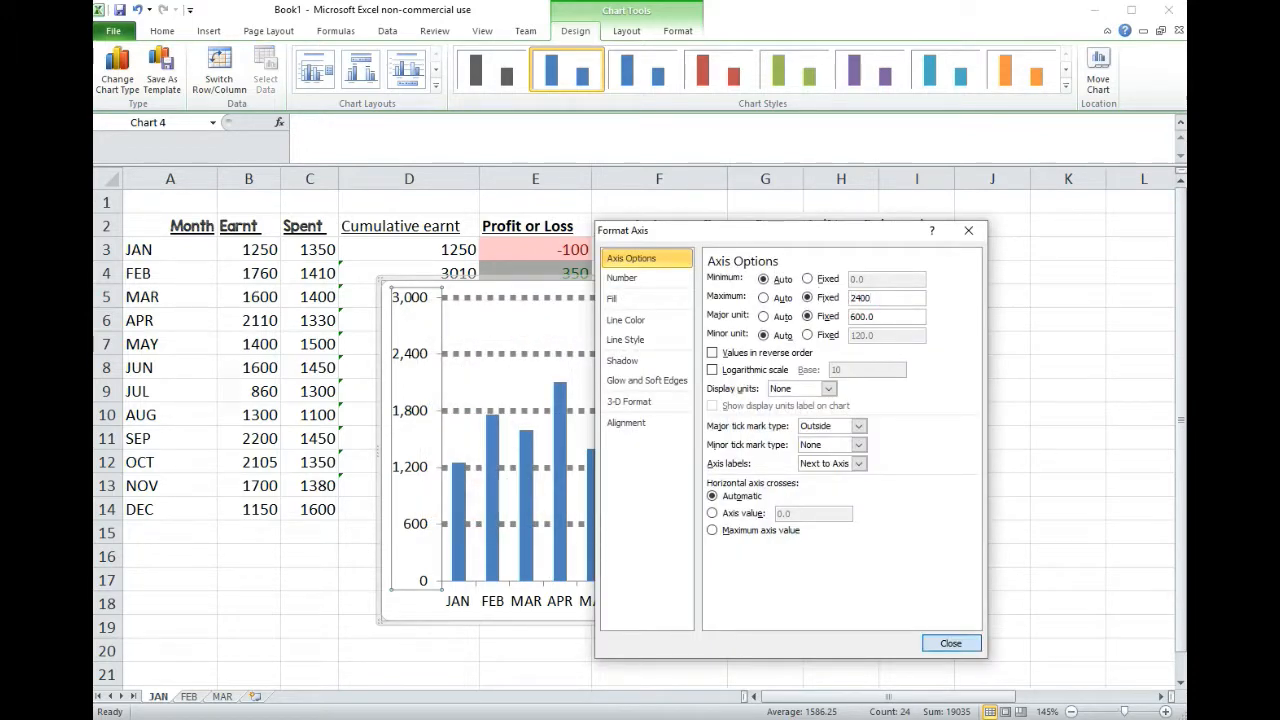
pyautogui.press('Return')
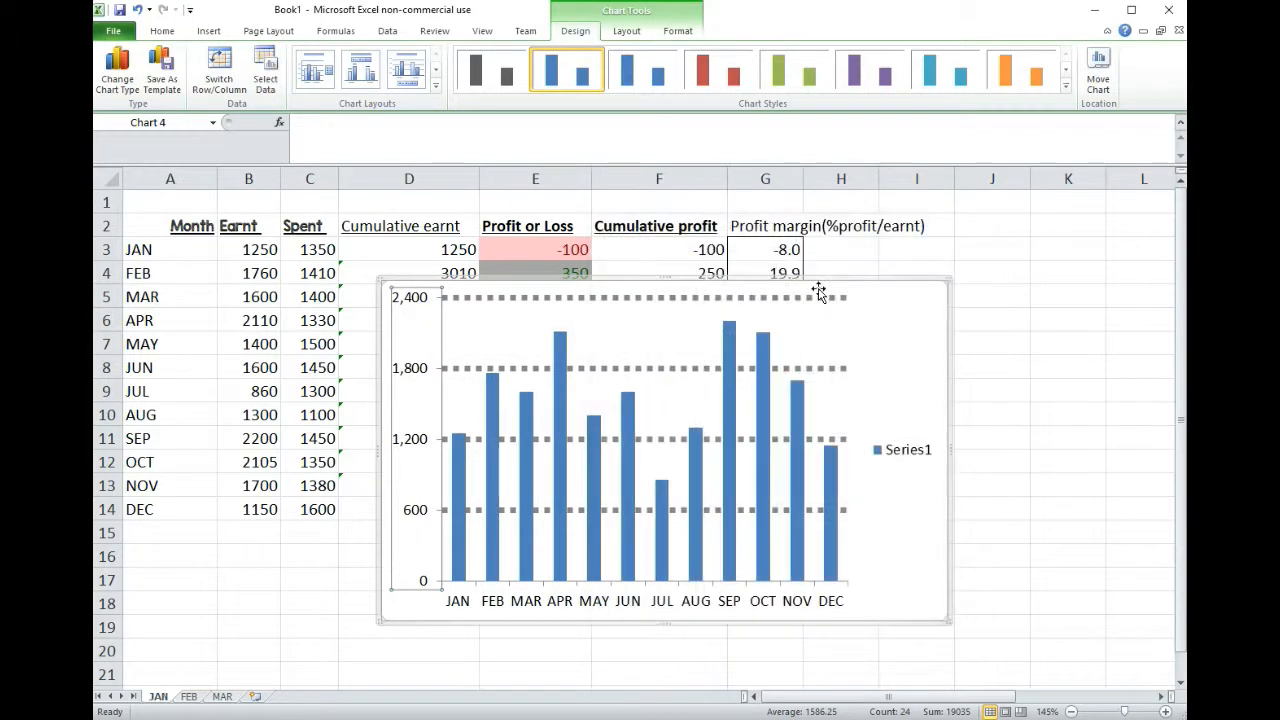
# Step: Change the vertical axis's major tick mark type, trying Inside and settling on Cross
pyautogui.rightClick(427, 373)
pyautogui.click(499, 535)
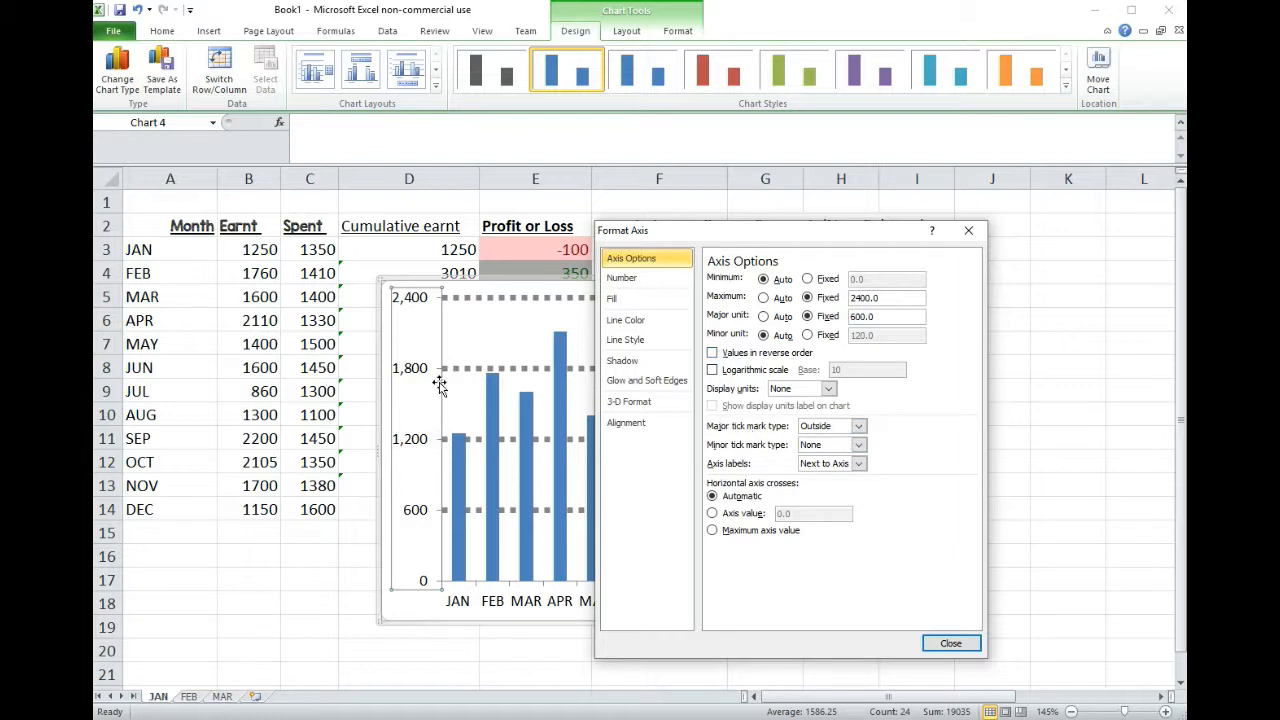
pyautogui.click(858, 426)
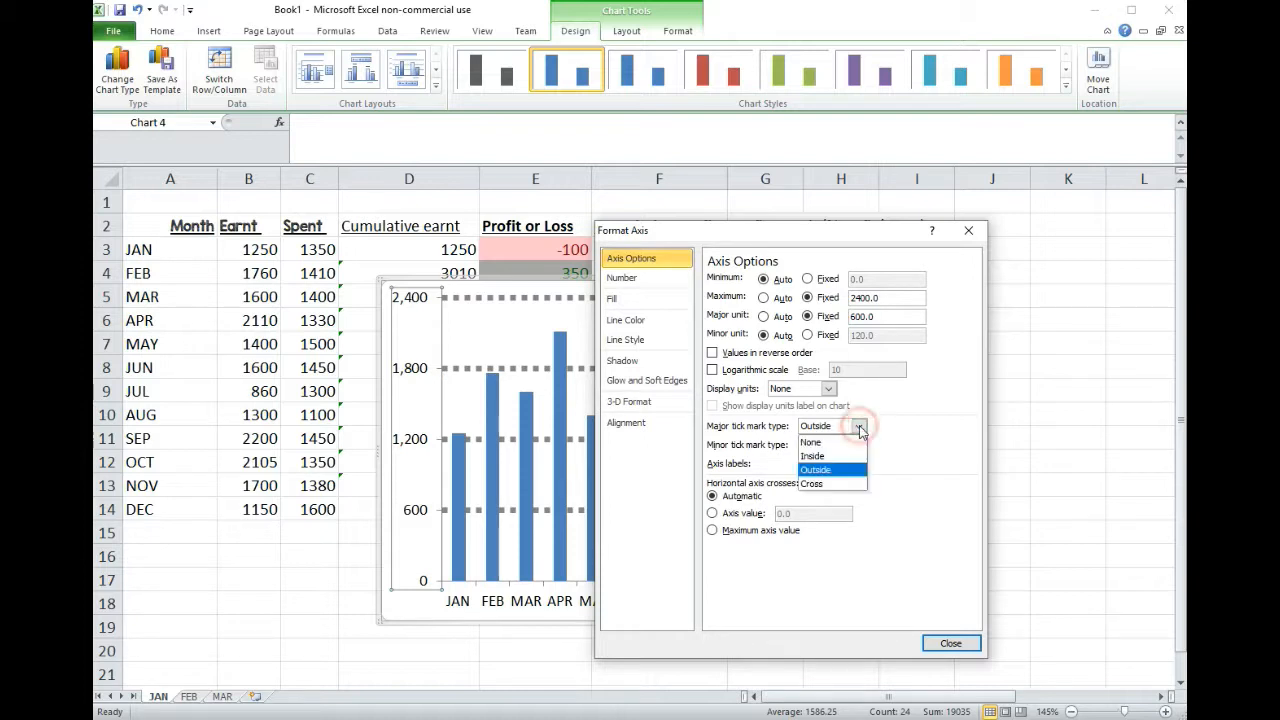
pyautogui.click(845, 456)
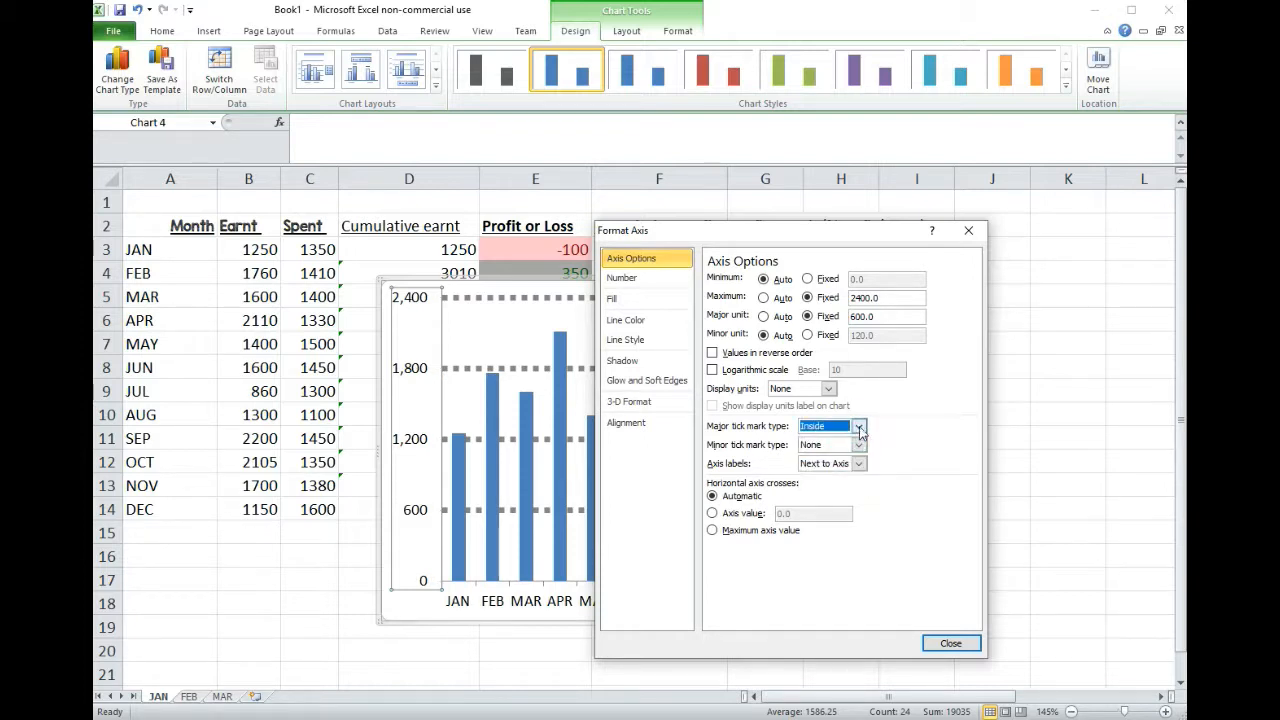
pyautogui.click(858, 426)
pyautogui.click(834, 483)
# Step: Set the vertical axis labels to High and move the axis formatting dialog clear of the chart
pyautogui.click(858, 463)
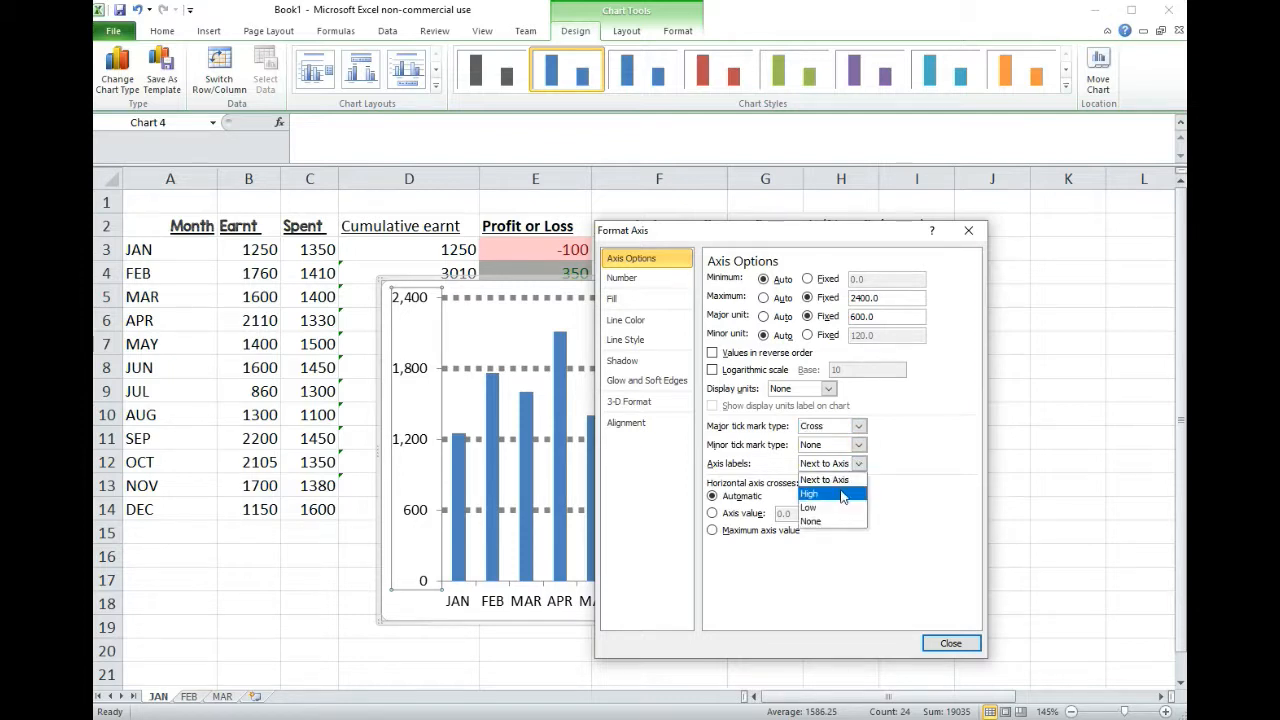
pyautogui.click(842, 494)
pyautogui.moveTo(818, 240); pyautogui.dragTo(1111, 257)
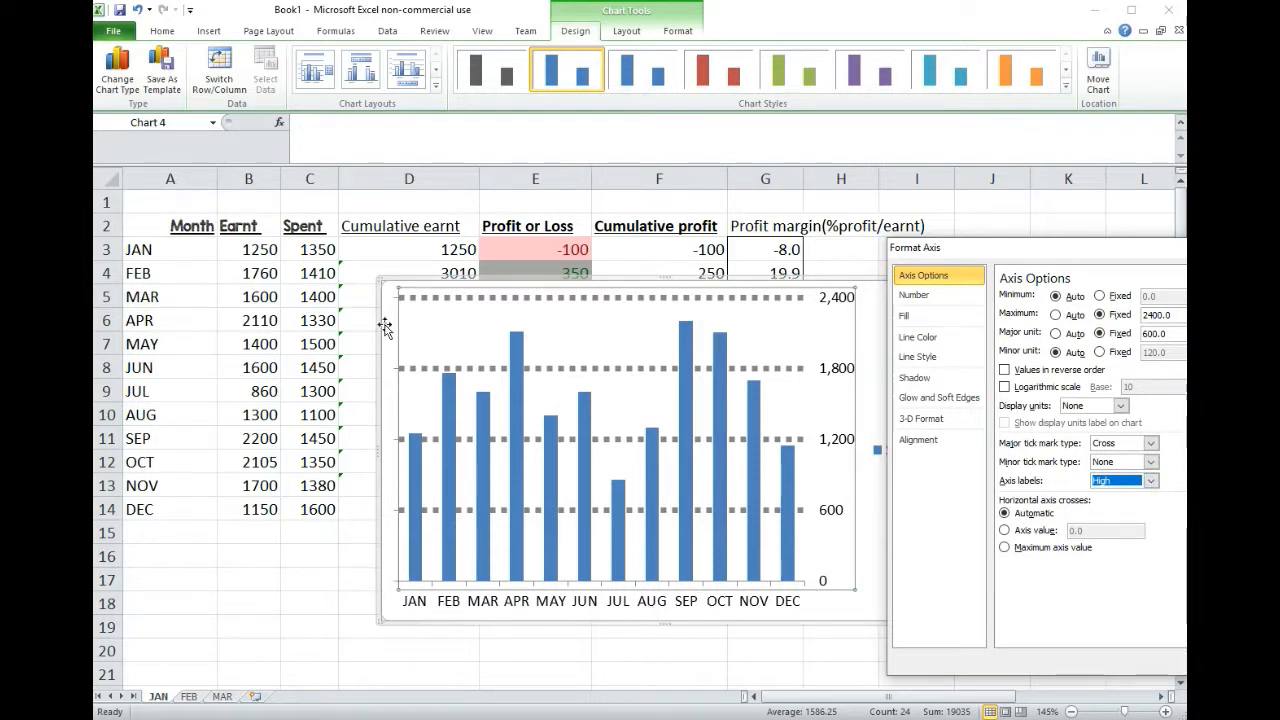
# Step: Compare the Low and High positions for the vertical axis labels and leave them set to Low
pyautogui.click(1150, 481)
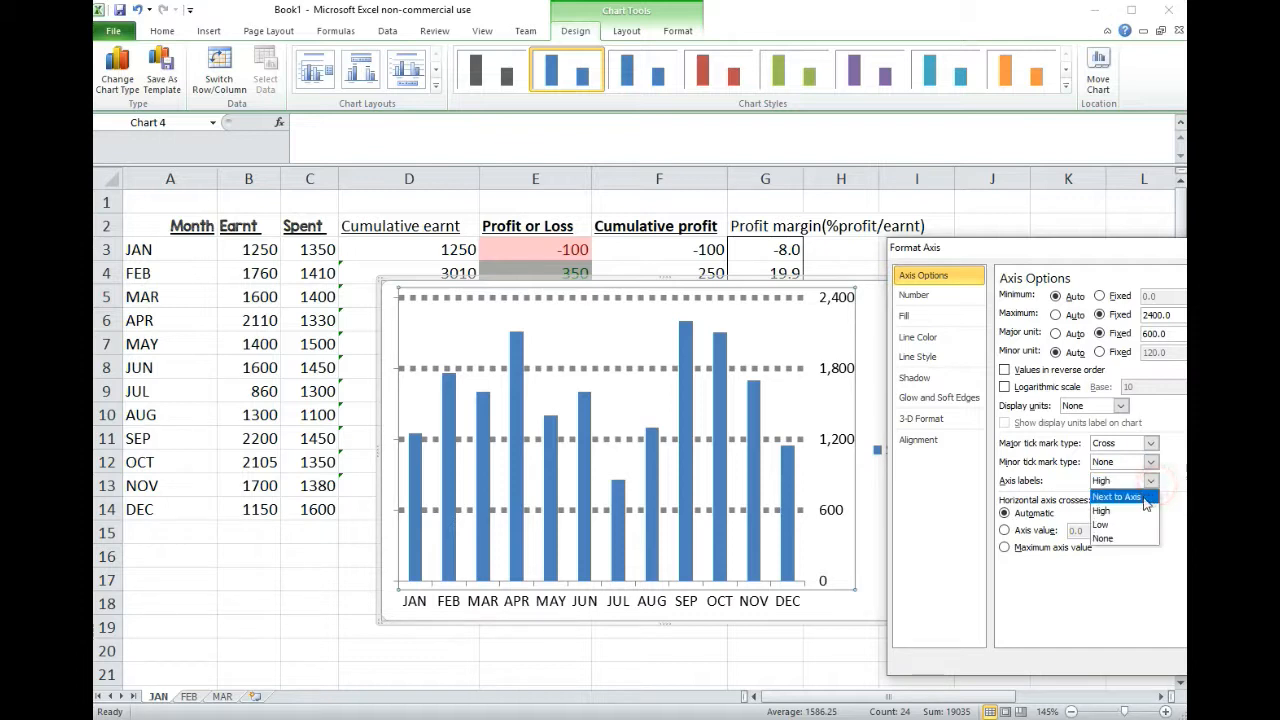
pyautogui.click(1132, 524)
pyautogui.click(1152, 482)
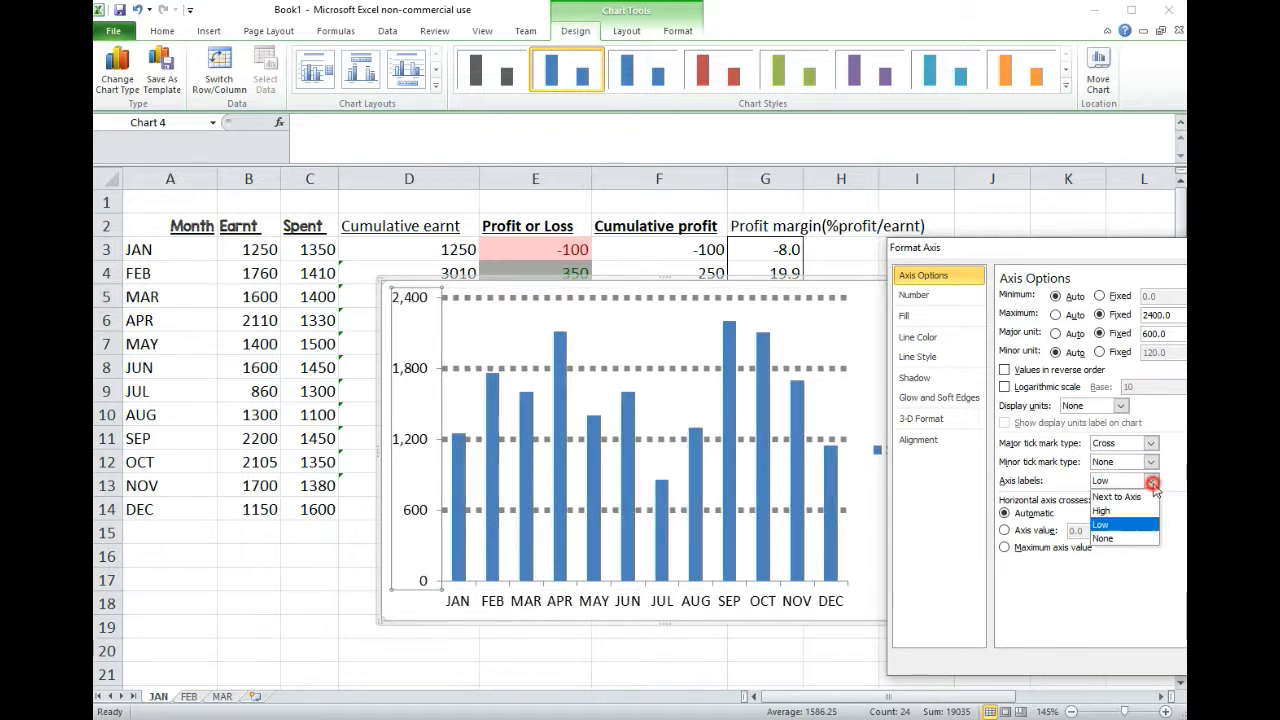
pyautogui.click(1140, 510)
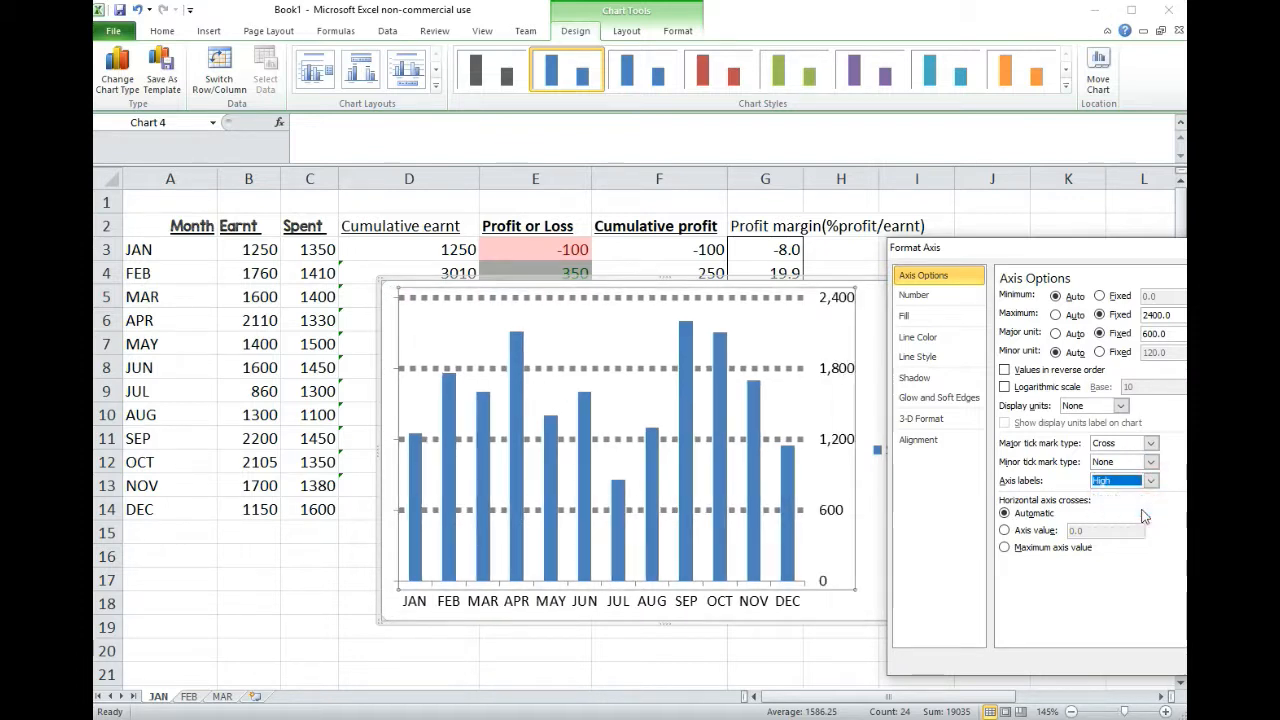
pyautogui.click(1151, 481)
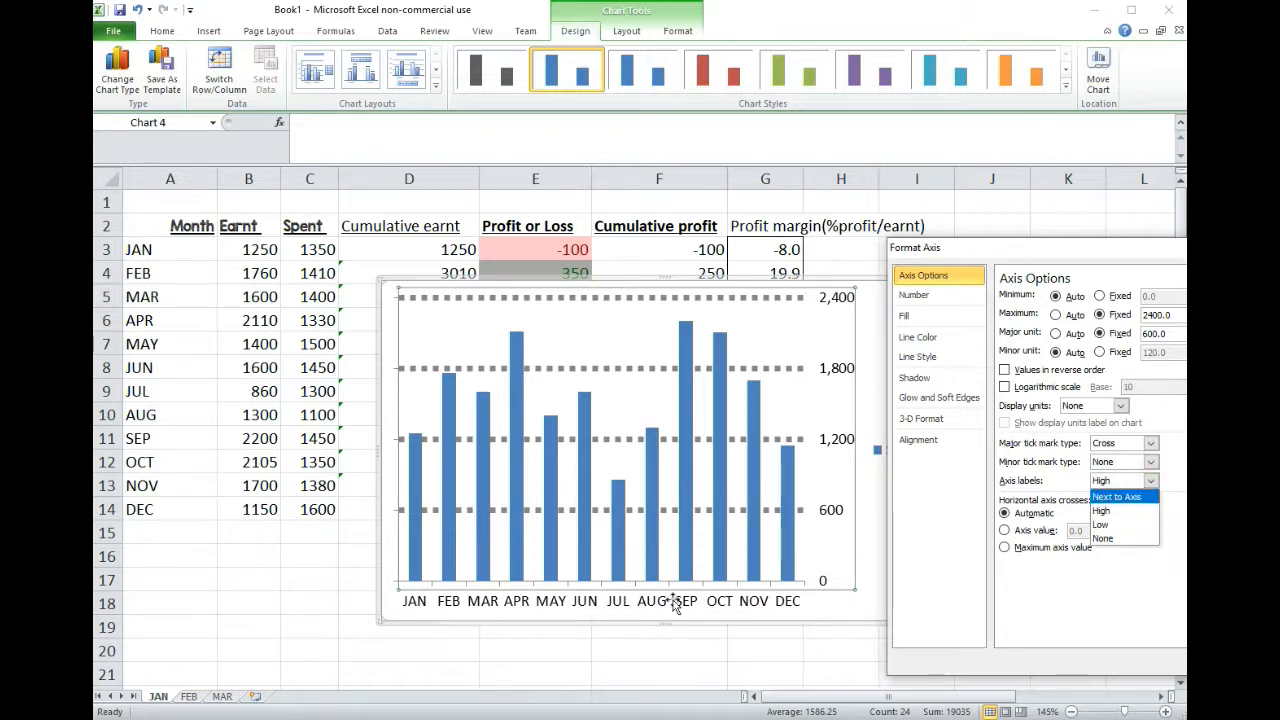
pyautogui.click(1114, 525)
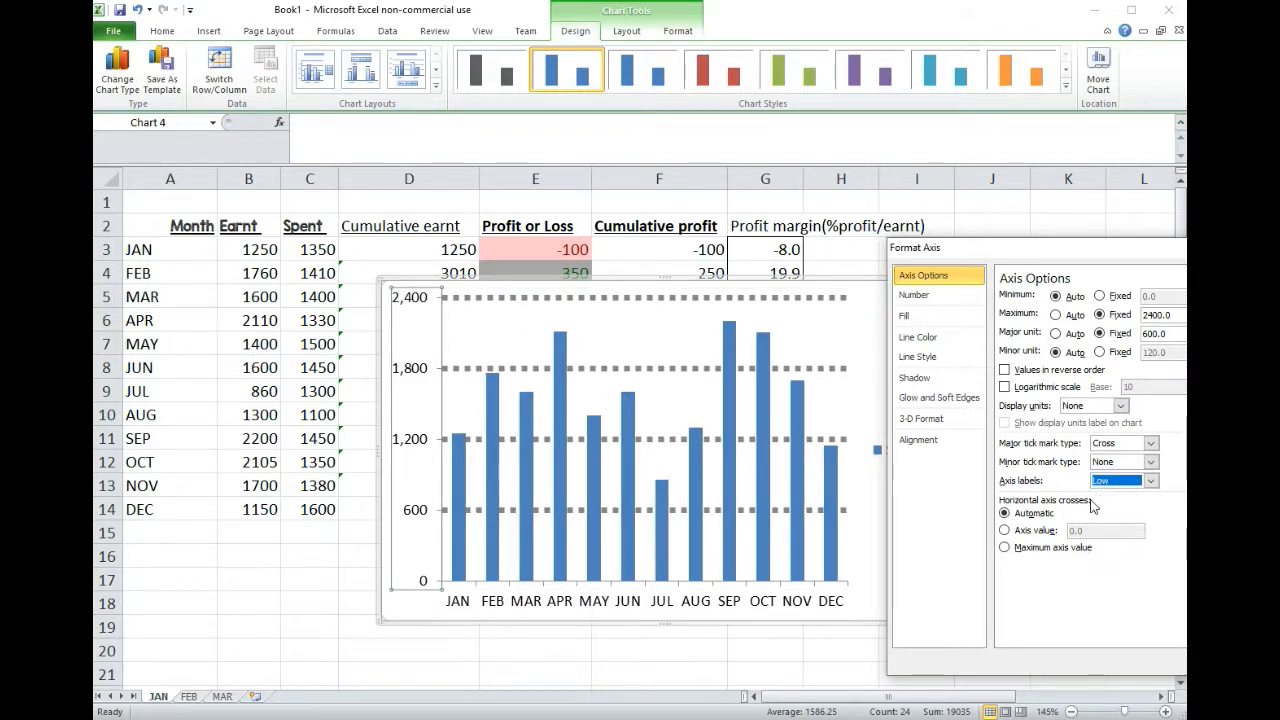
# Step: Make the horizontal axis cross the vertical axis at axis value 1200 and close the axis formatting
pyautogui.click(1005, 530)
pyautogui.doubleClick(1074, 531)
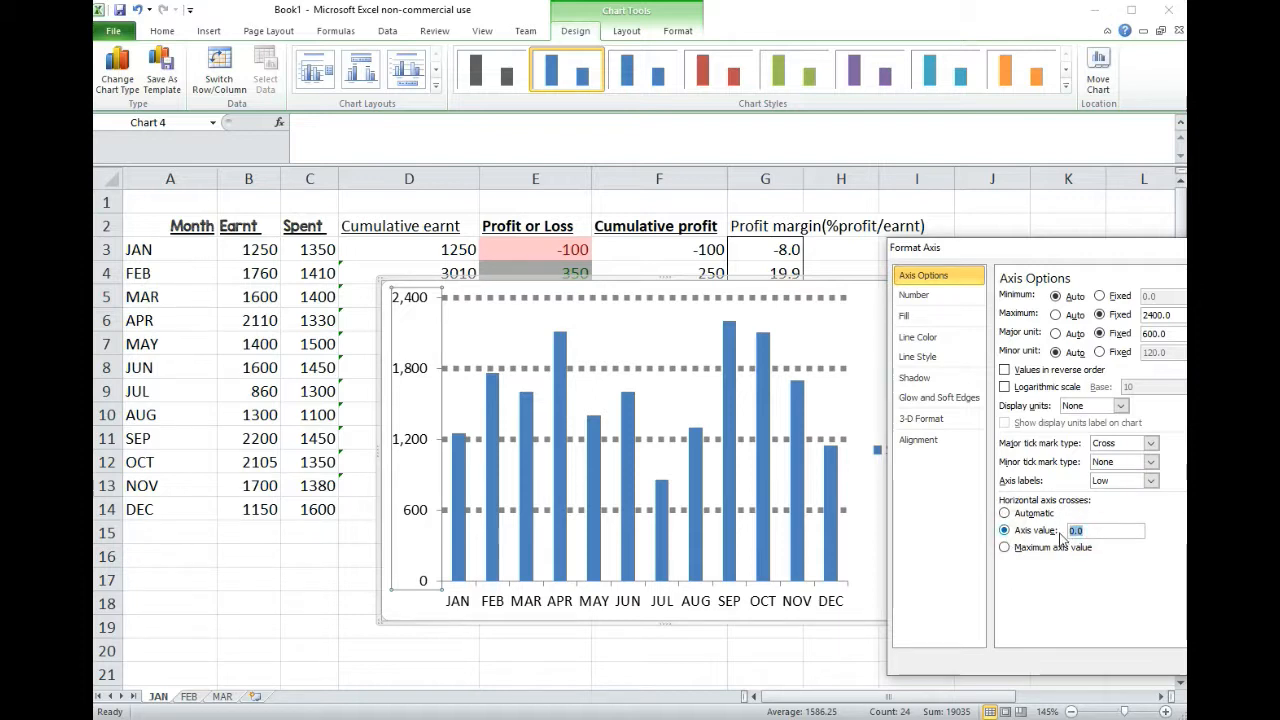
pyautogui.press('Return')
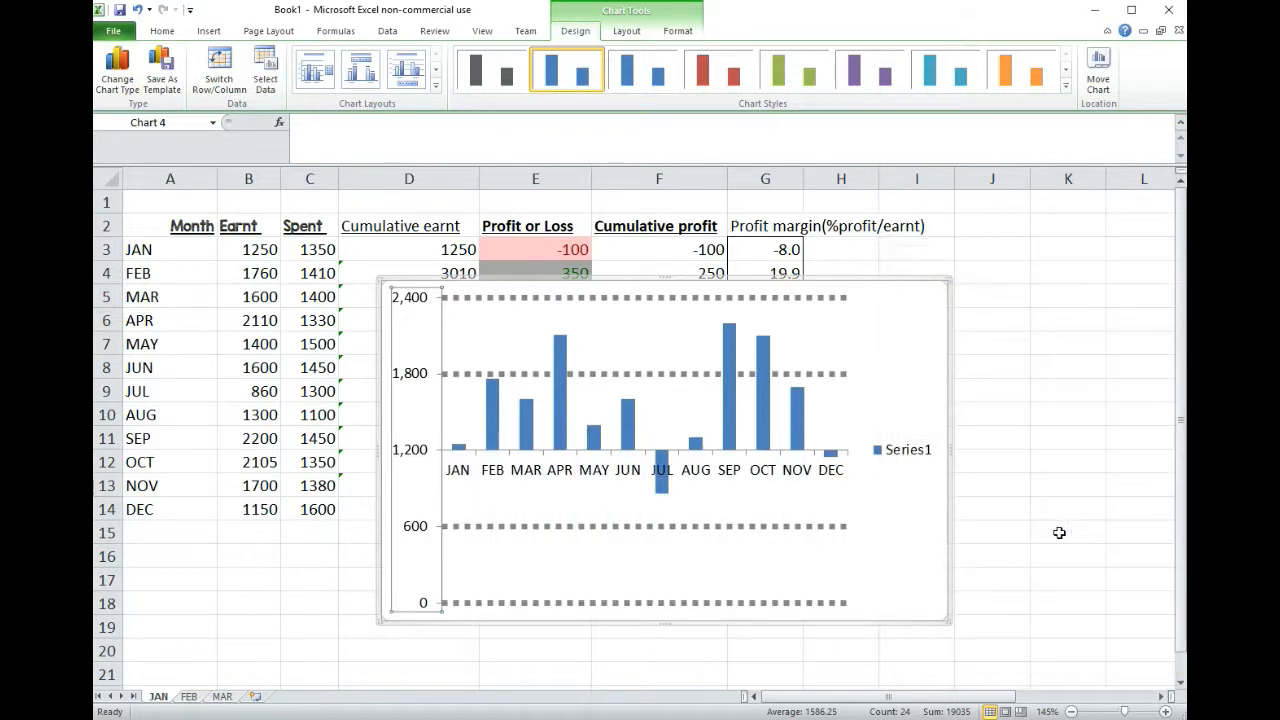
pyautogui.rightClick(706, 477)
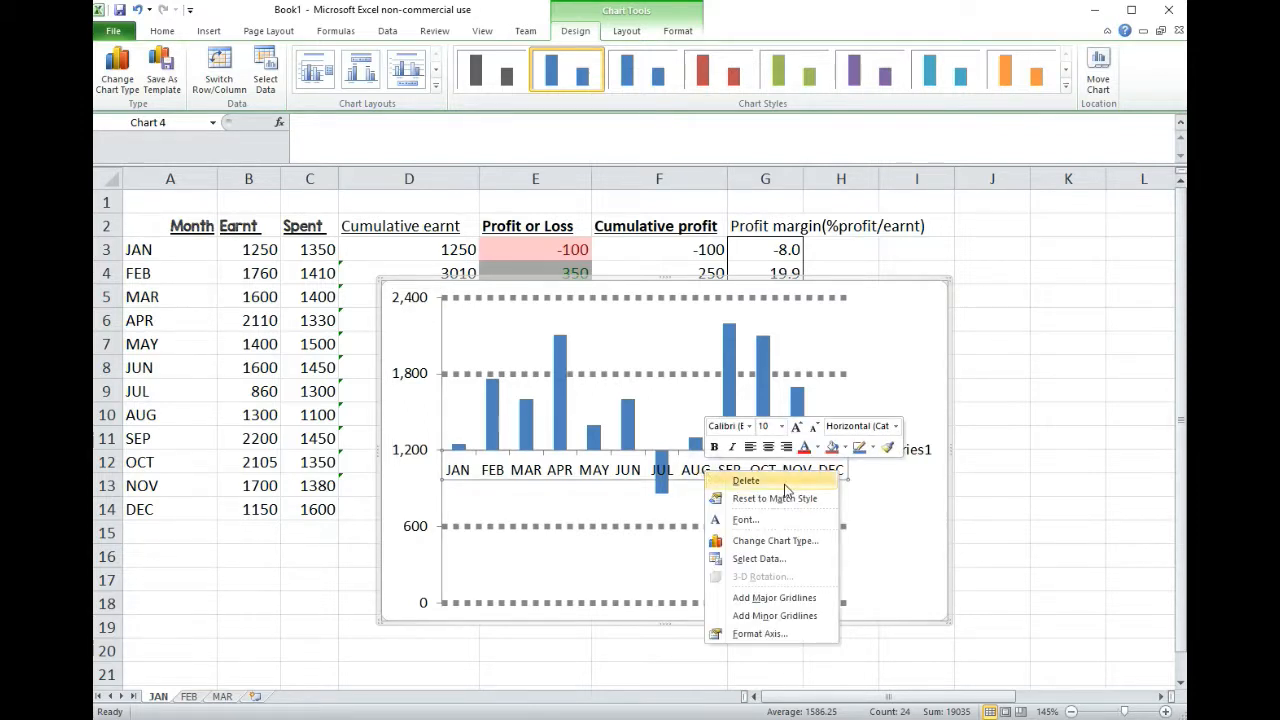
pyautogui.click(686, 476)
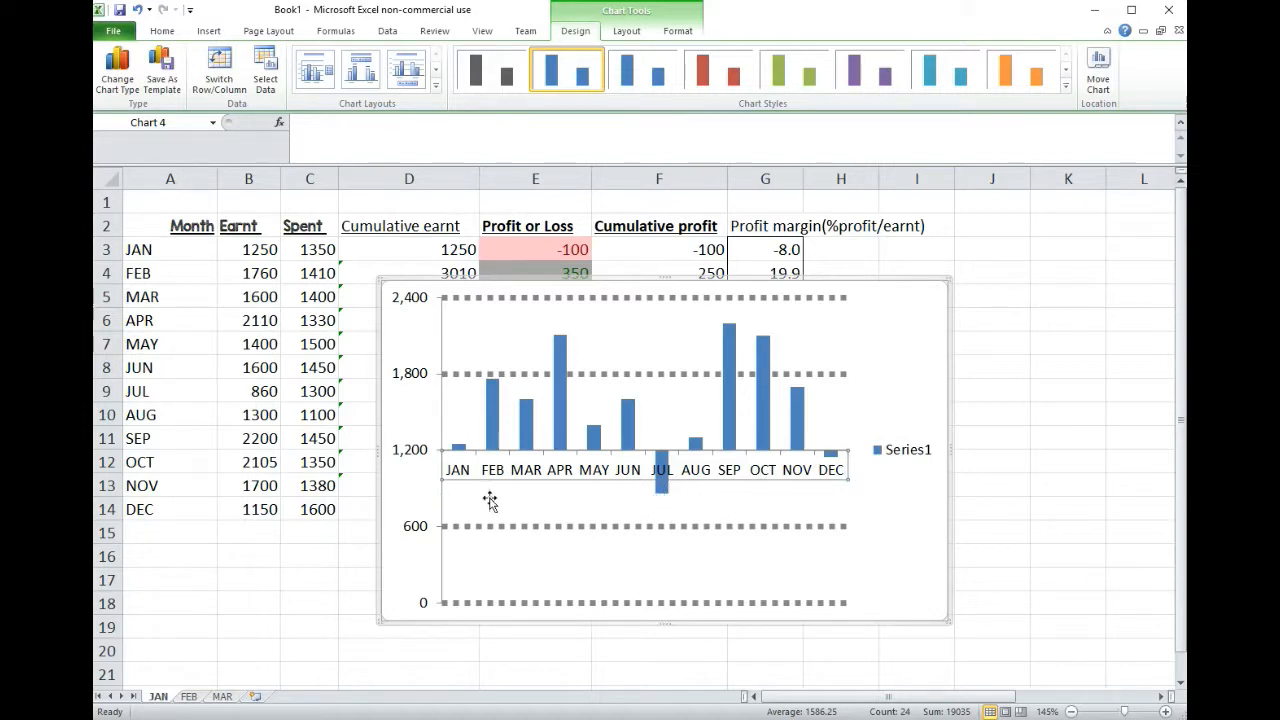
pyautogui.click(661, 490)
pyautogui.rightClick(661, 495)
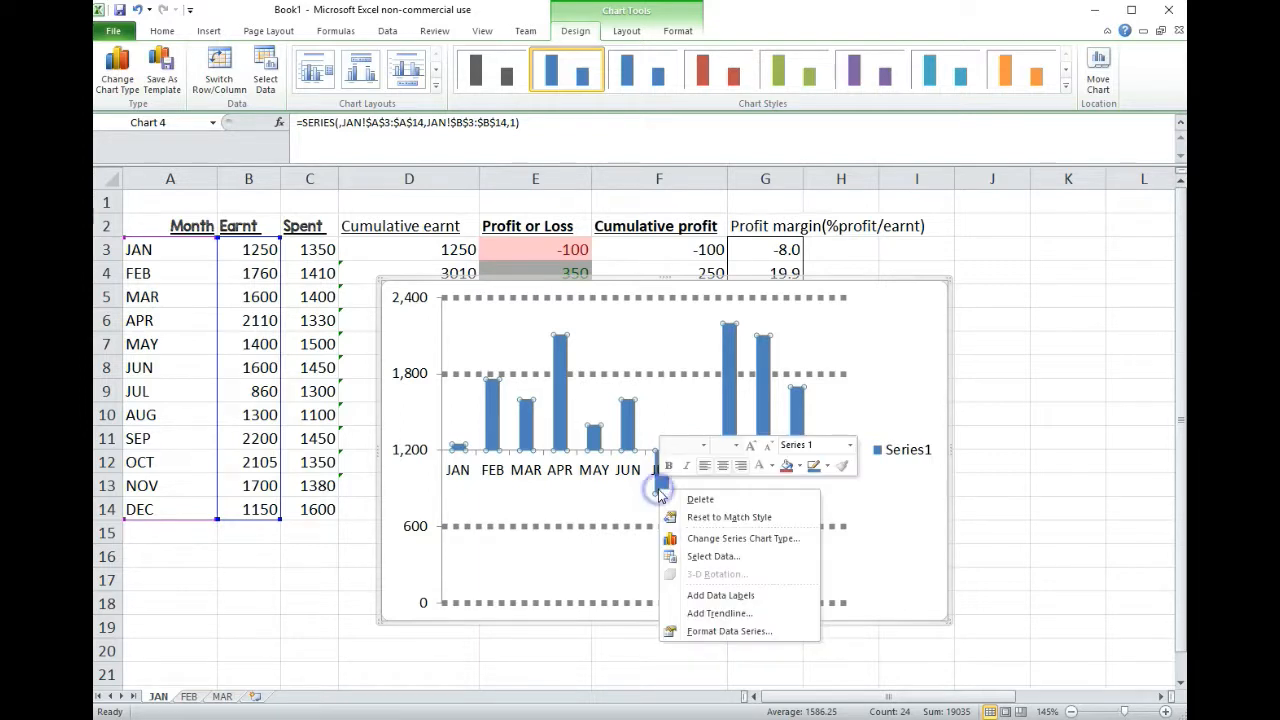
pyautogui.press('Escape')
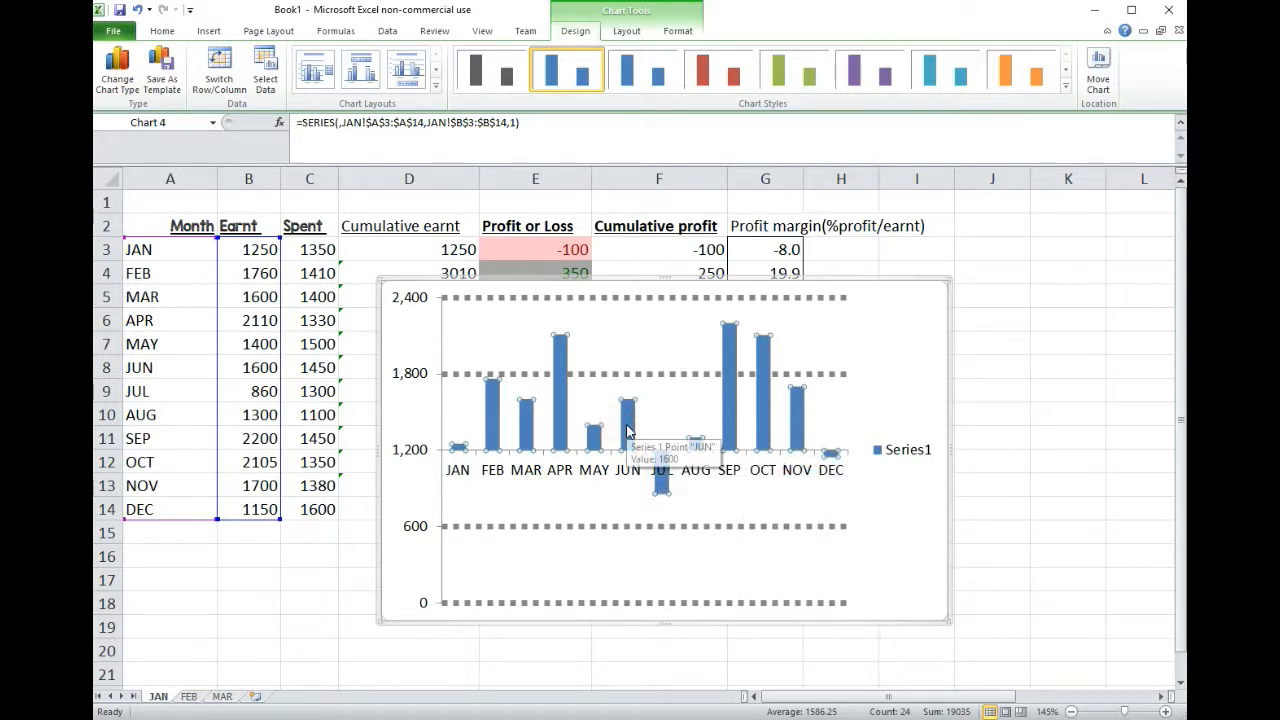
# Step: Undo the horizontal axis crossing at value 1200 and select the horizontal axis
pyautogui.click(713, 407)
pyautogui.click(638, 598)
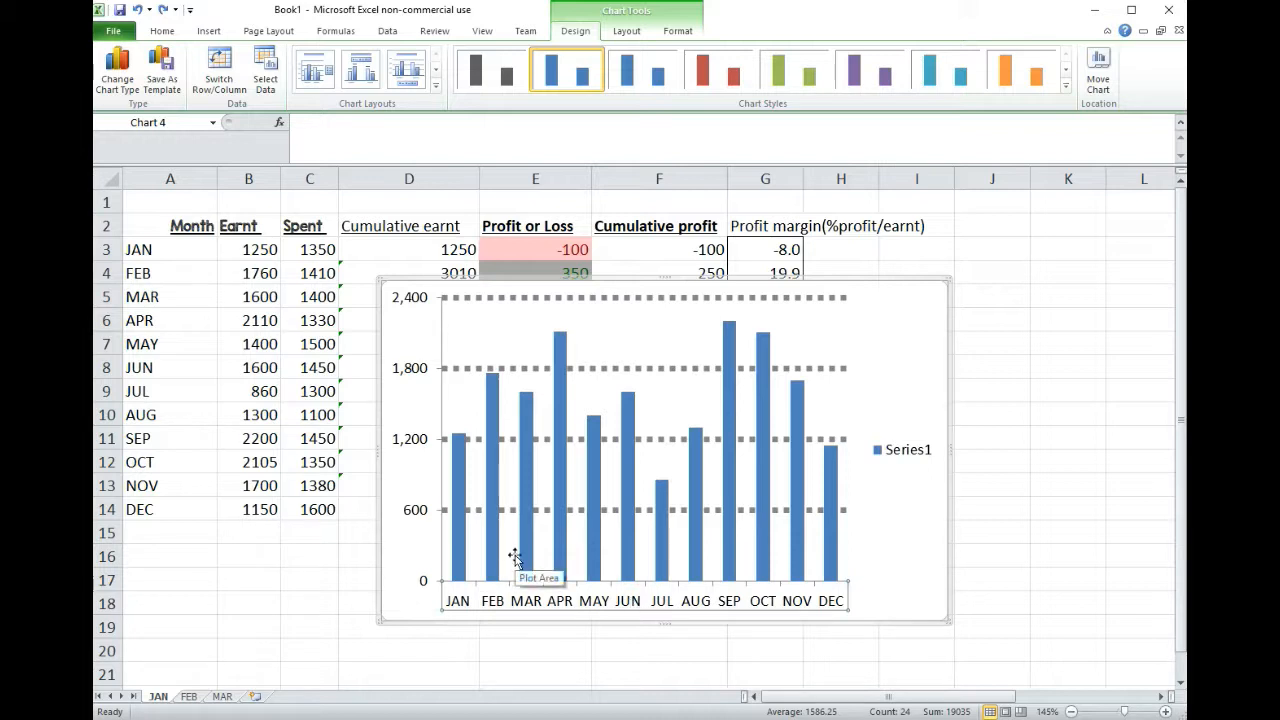
pyautogui.rightClick(625, 598)
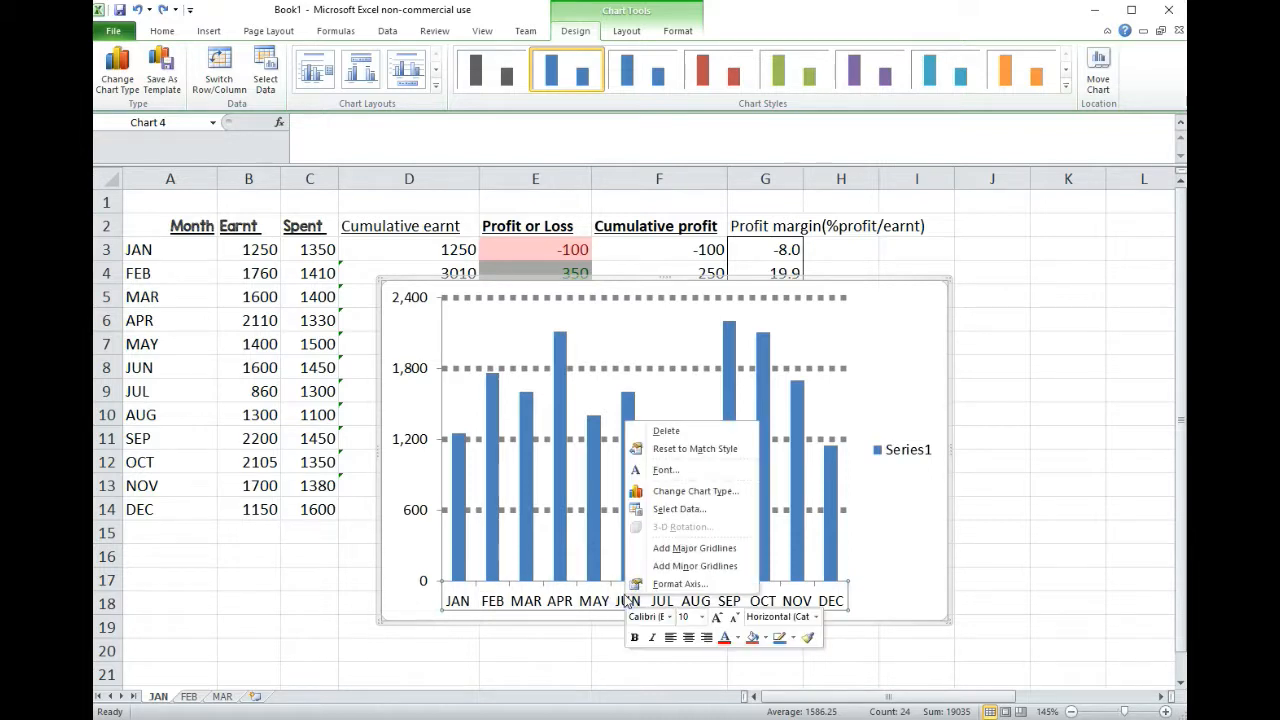
pyautogui.press('Escape')
pyautogui.click(628, 31)
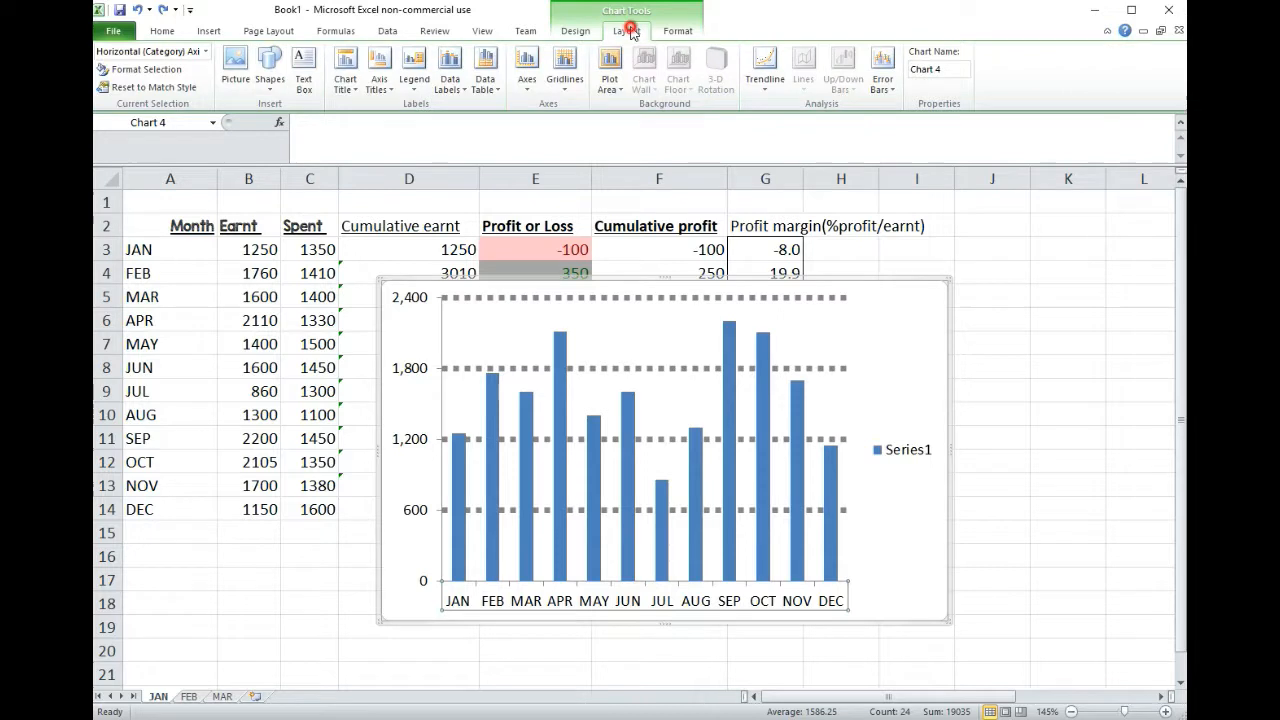
pyautogui.click(575, 31)
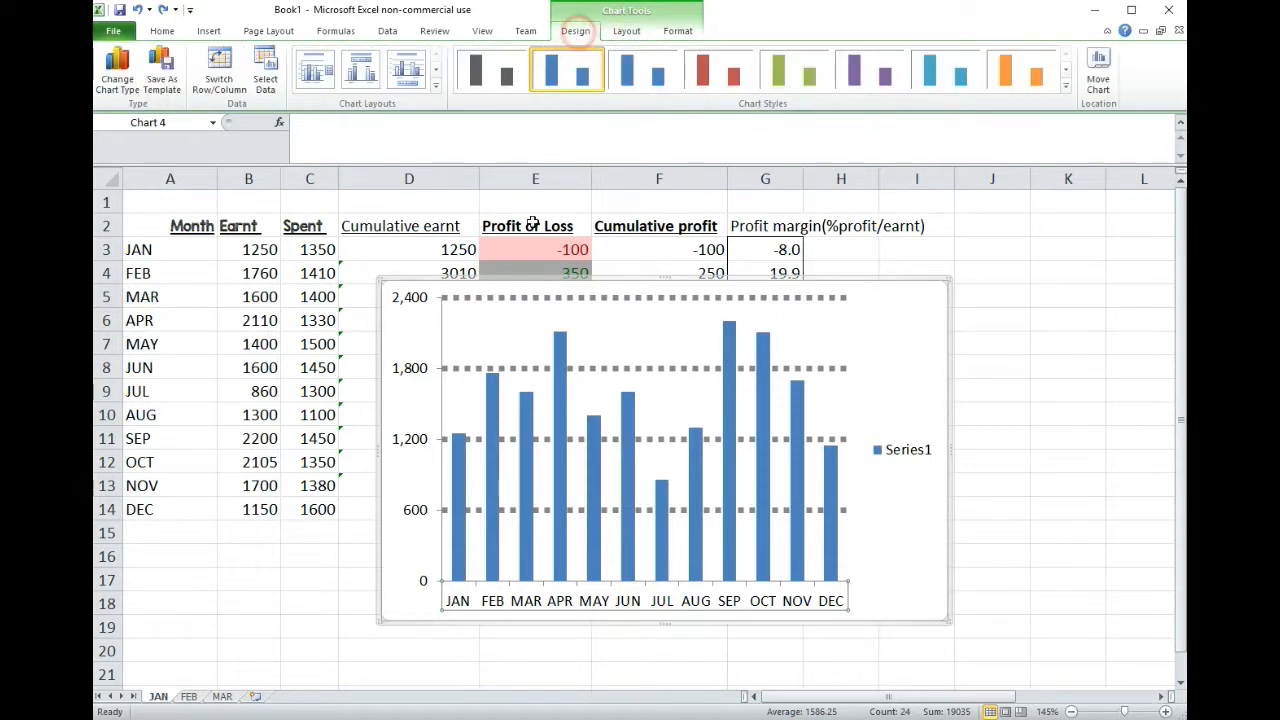
pyautogui.click(1020, 268)
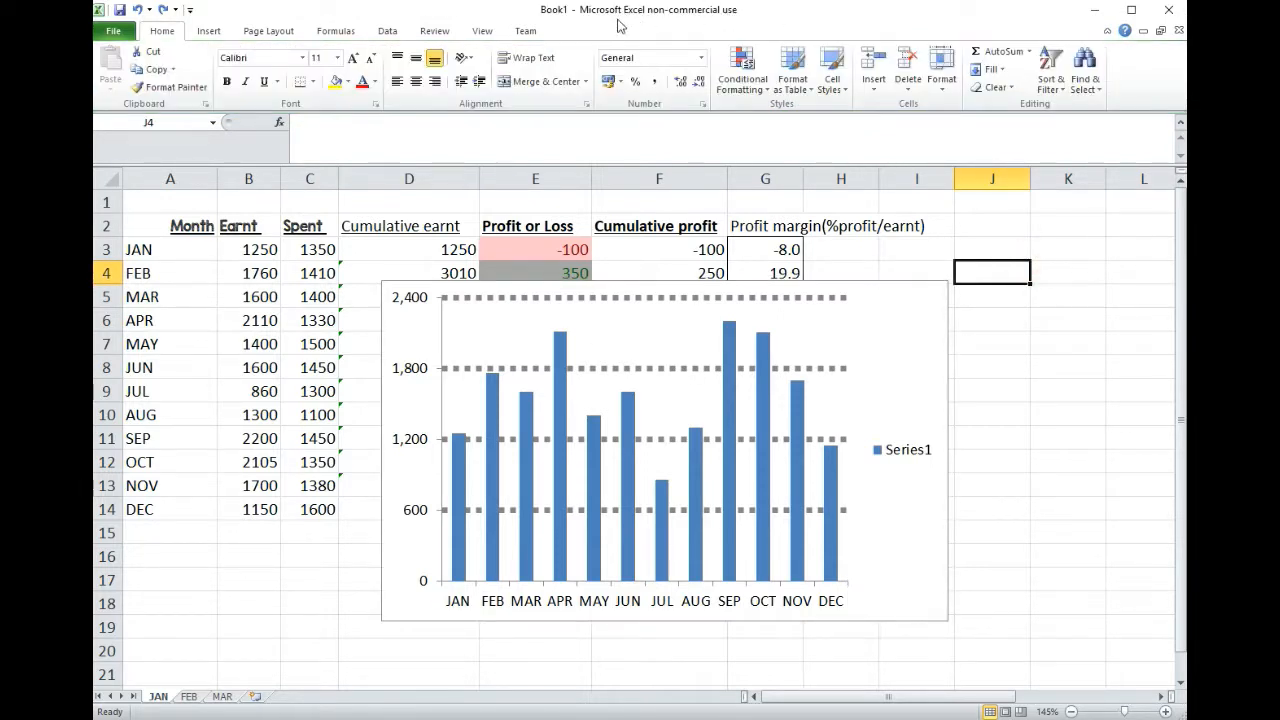
# Step: Try several chart styles on the column chart and settle on the black-background style with white columns
pyautogui.click(883, 309)
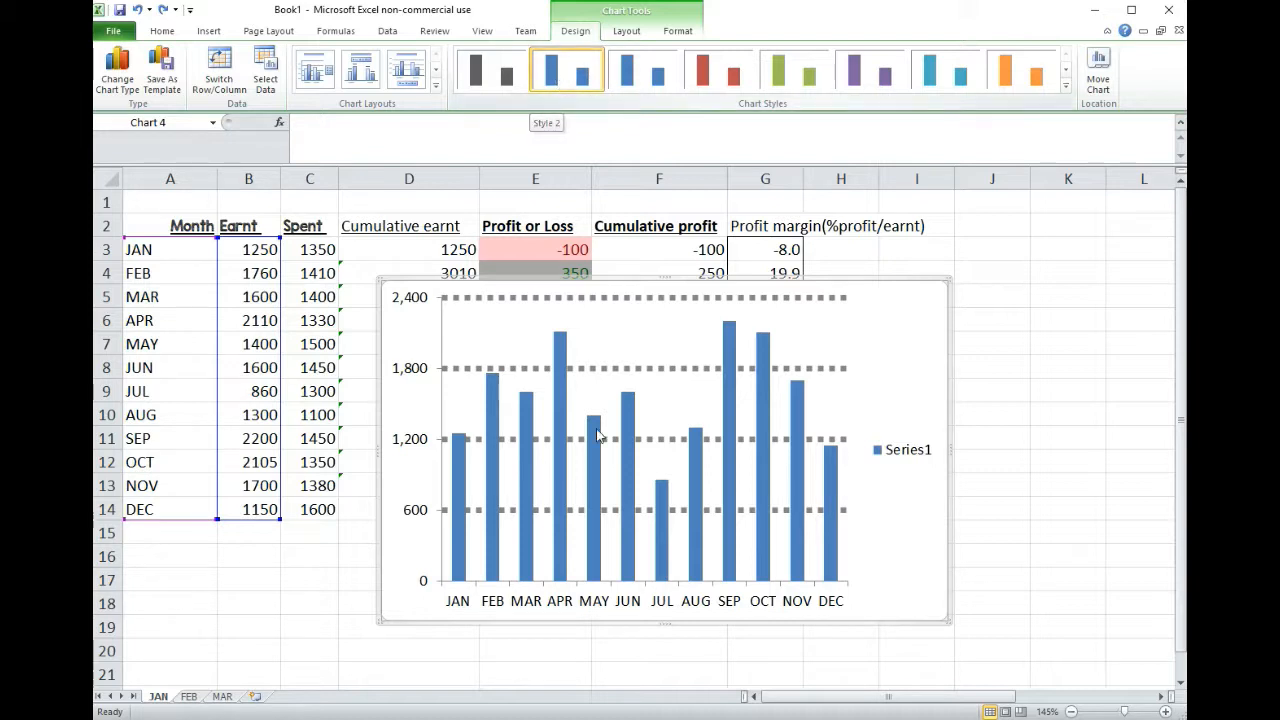
pyautogui.click(492, 70)
pyautogui.click(718, 70)
pyautogui.click(787, 72)
pyautogui.click(1018, 70)
pyautogui.click(1066, 70)
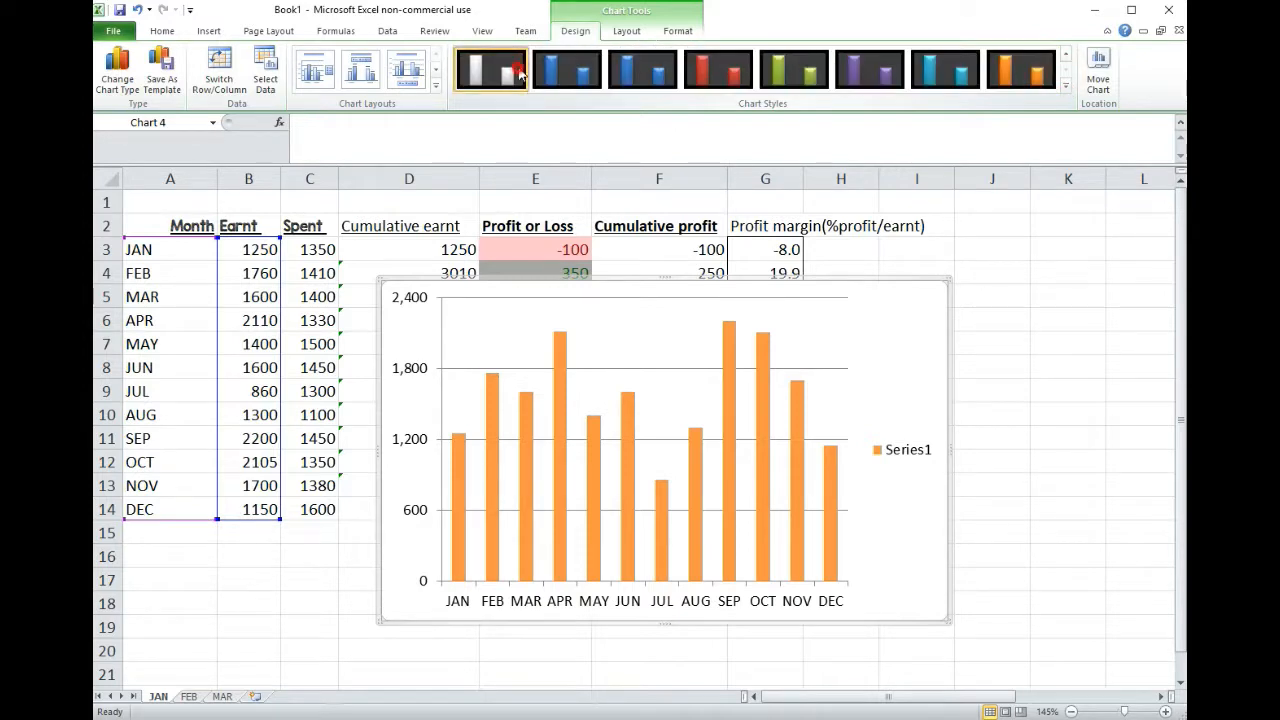
pyautogui.click(516, 72)
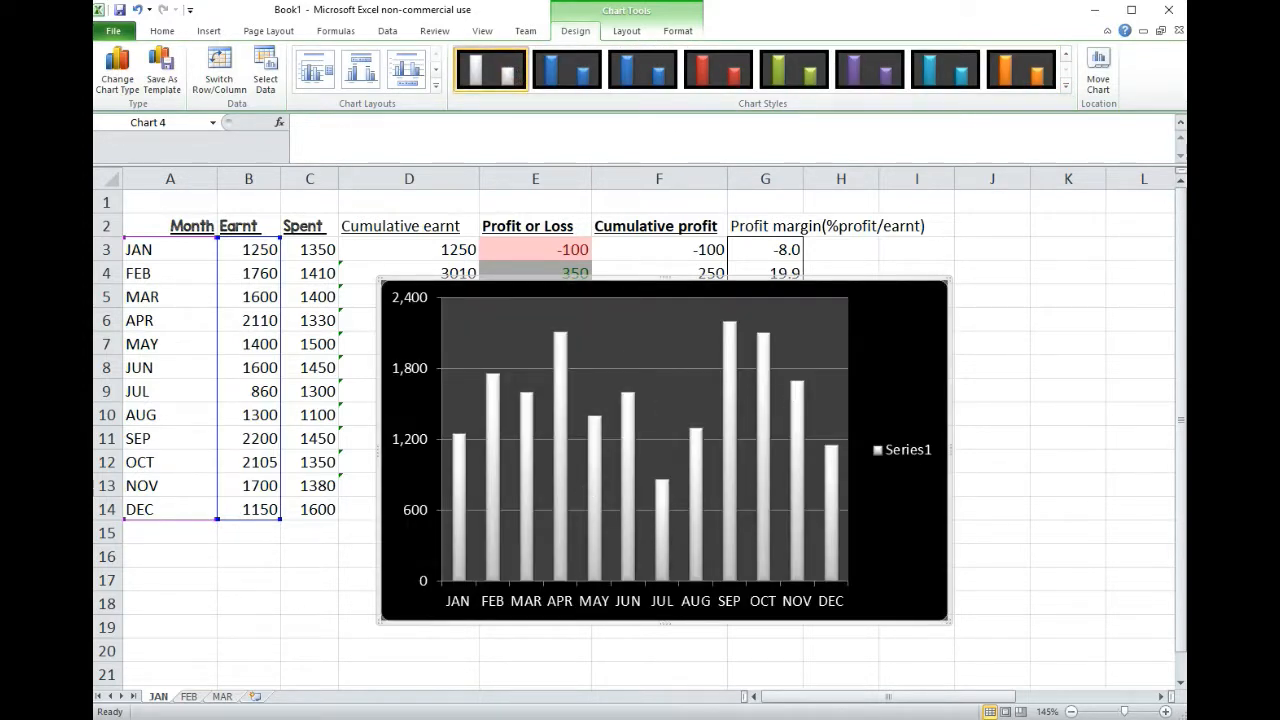
# Step: Add a chart title, trying Centered Overlay Title and settling on Above Chart
pyautogui.click(627, 31)
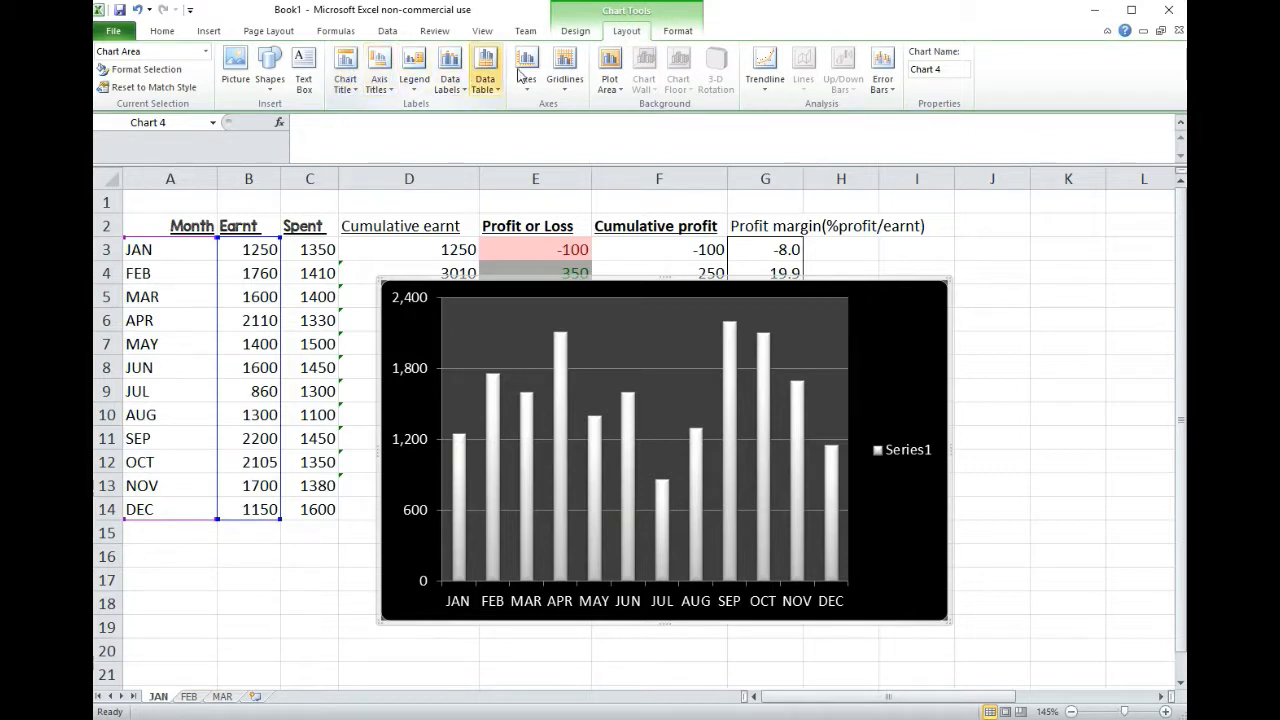
pyautogui.click(361, 78)
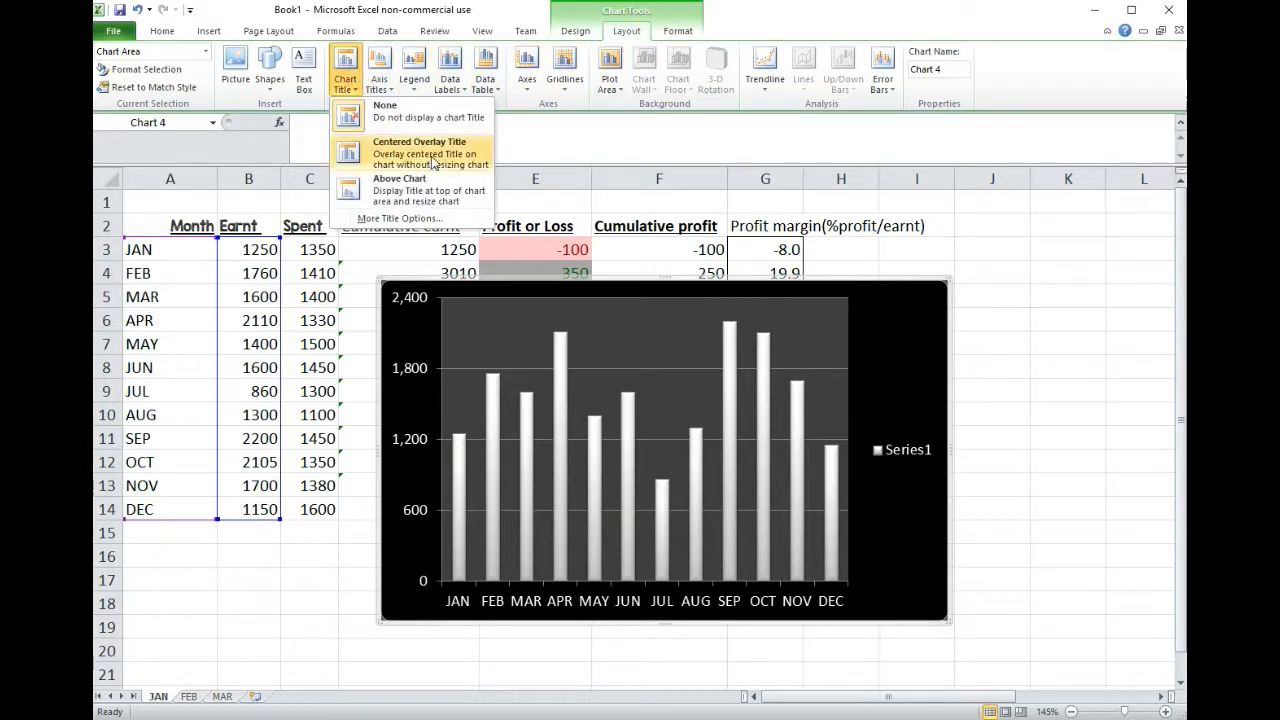
pyautogui.click(432, 156)
pyautogui.click(345, 72)
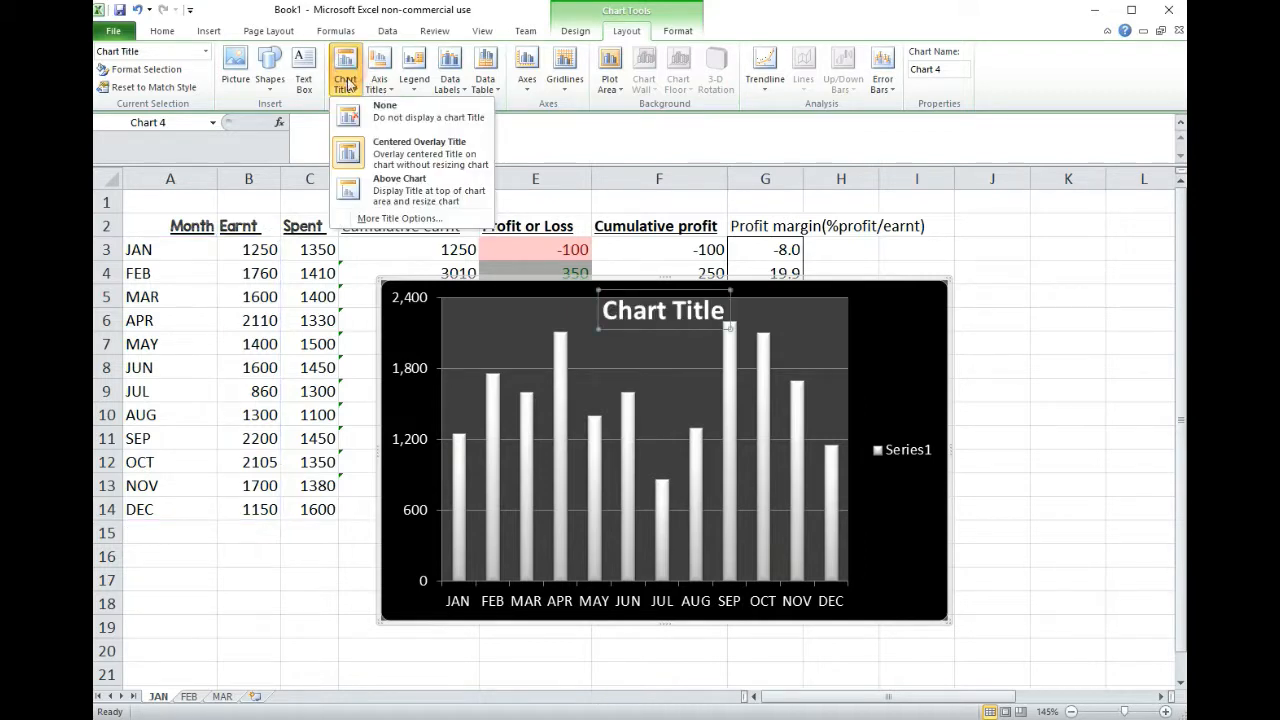
pyautogui.click(397, 177)
# Step: Replace the placeholder chart title text with "Sales (£)"
pyautogui.click(667, 311)
pyautogui.moveTo(606, 311); pyautogui.dragTo(742, 310)
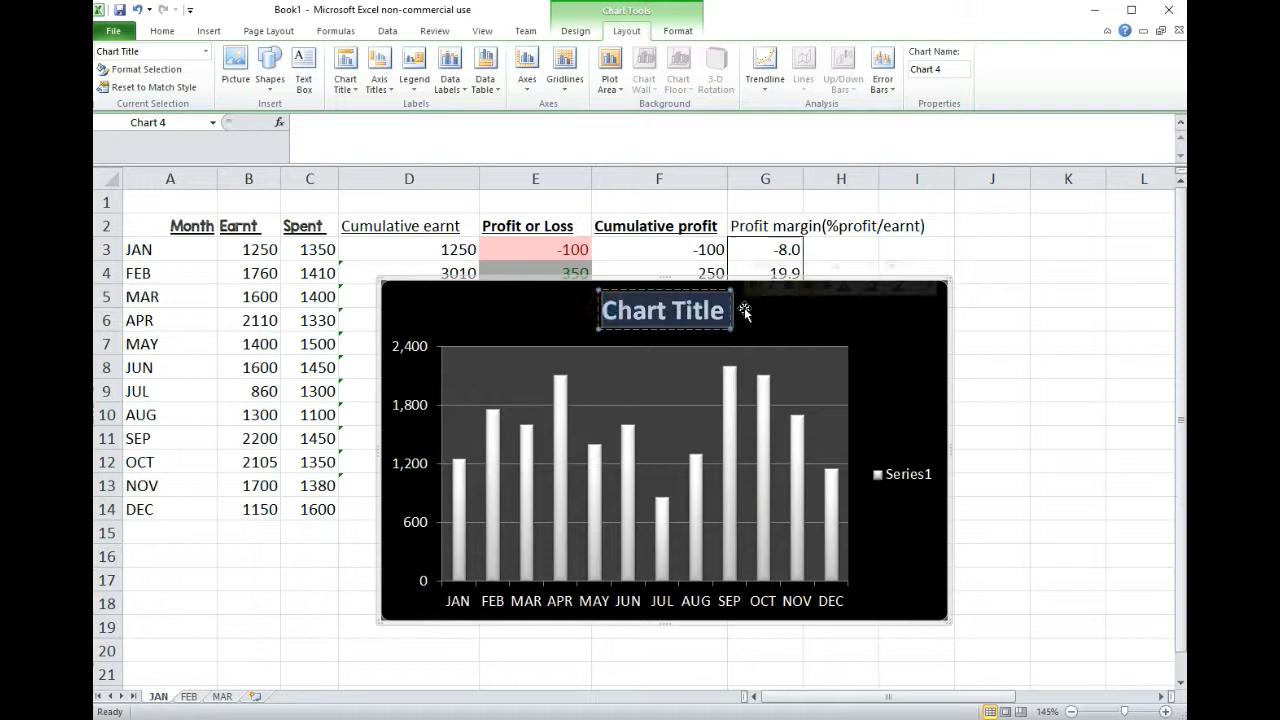
pyautogui.write('S')
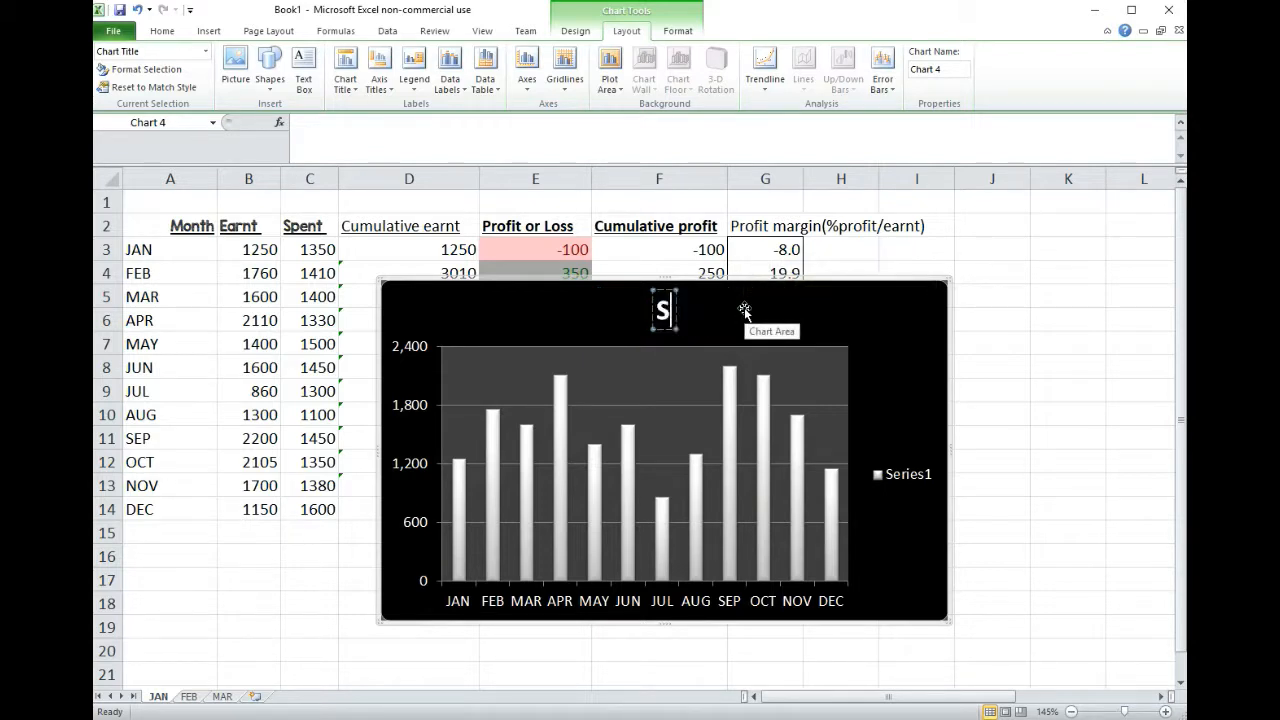
pyautogui.write('ales (')
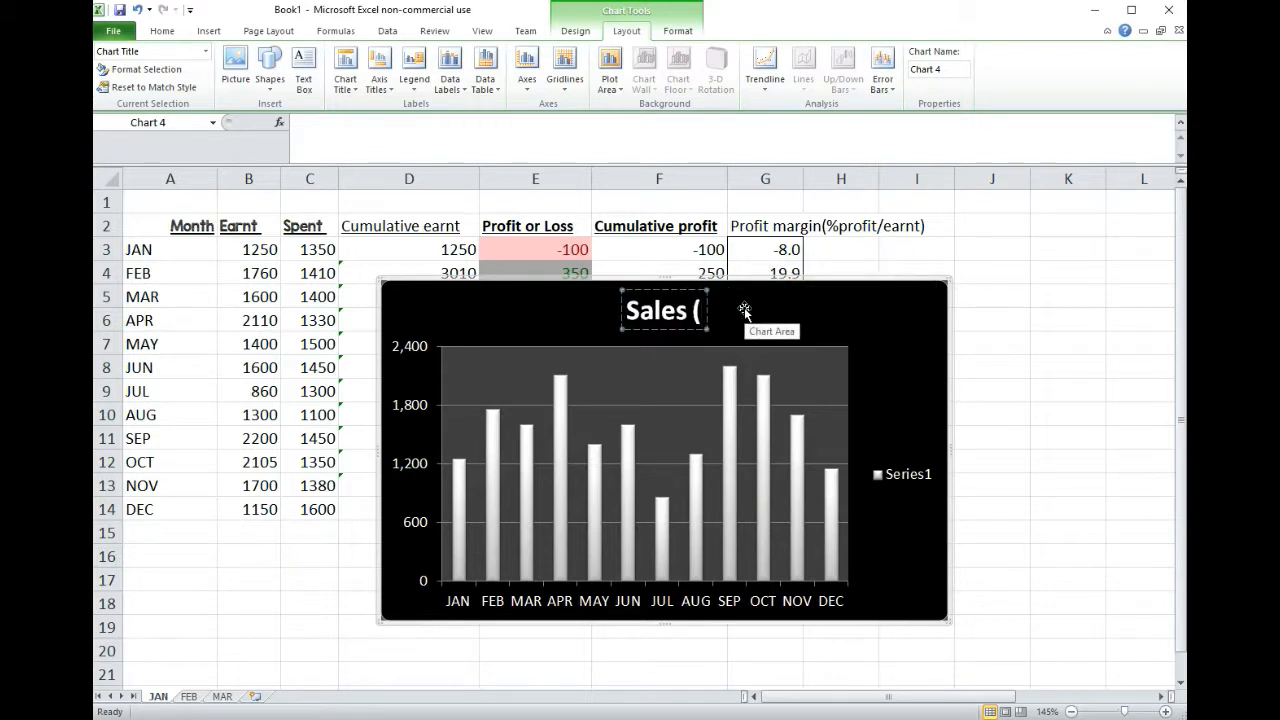
pyautogui.write('£)')
pyautogui.click(792, 319)
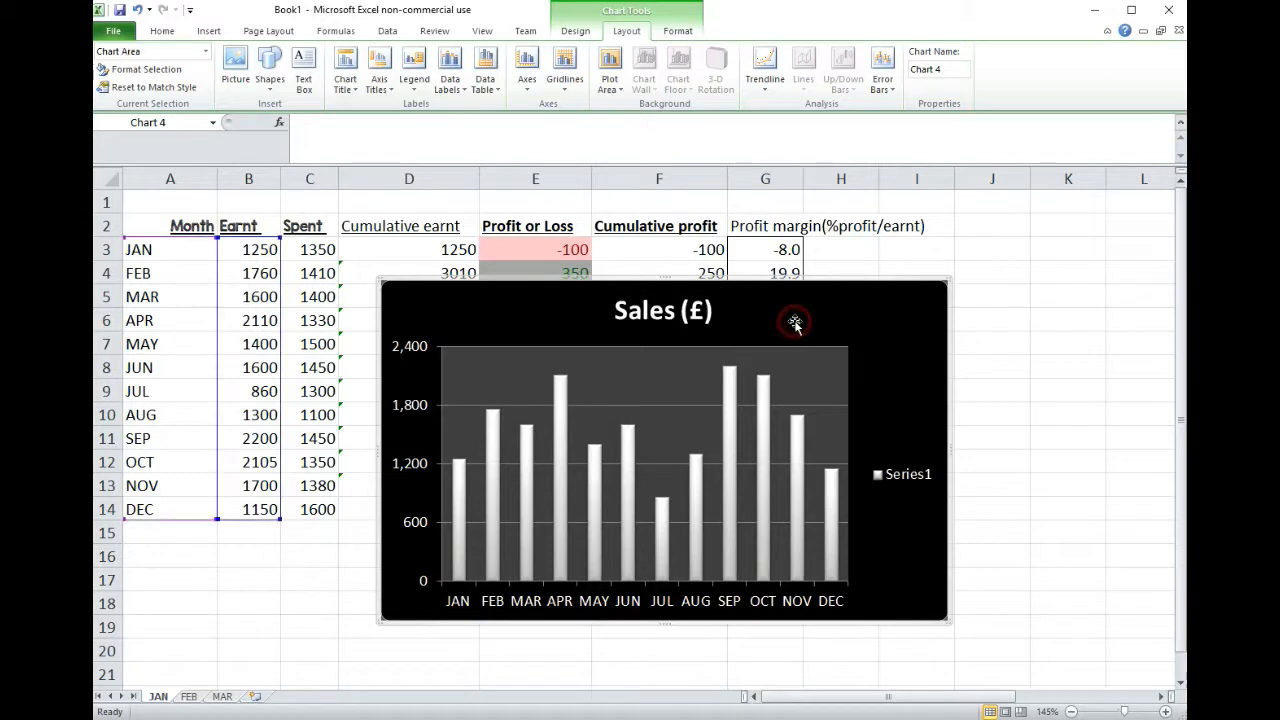
# Step: Add a primary horizontal axis title below the axis with the text "Month"
pyautogui.click(379, 80)
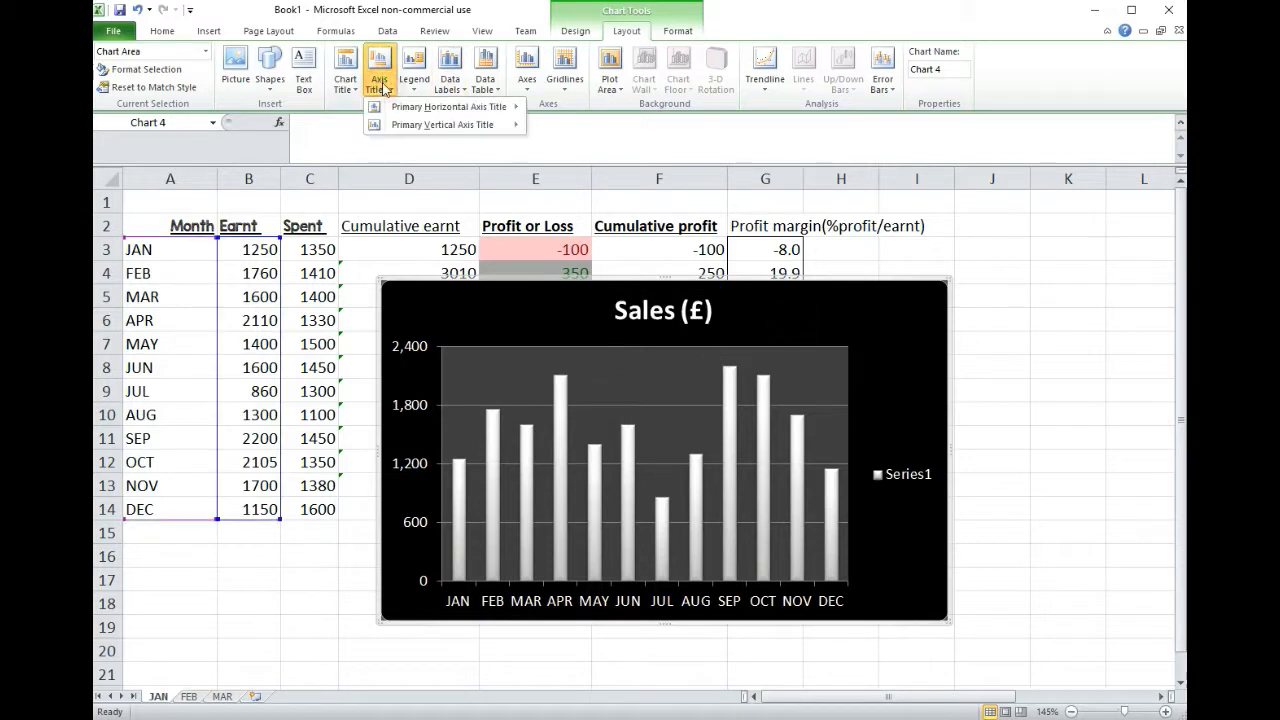
pyautogui.moveTo(455, 108)
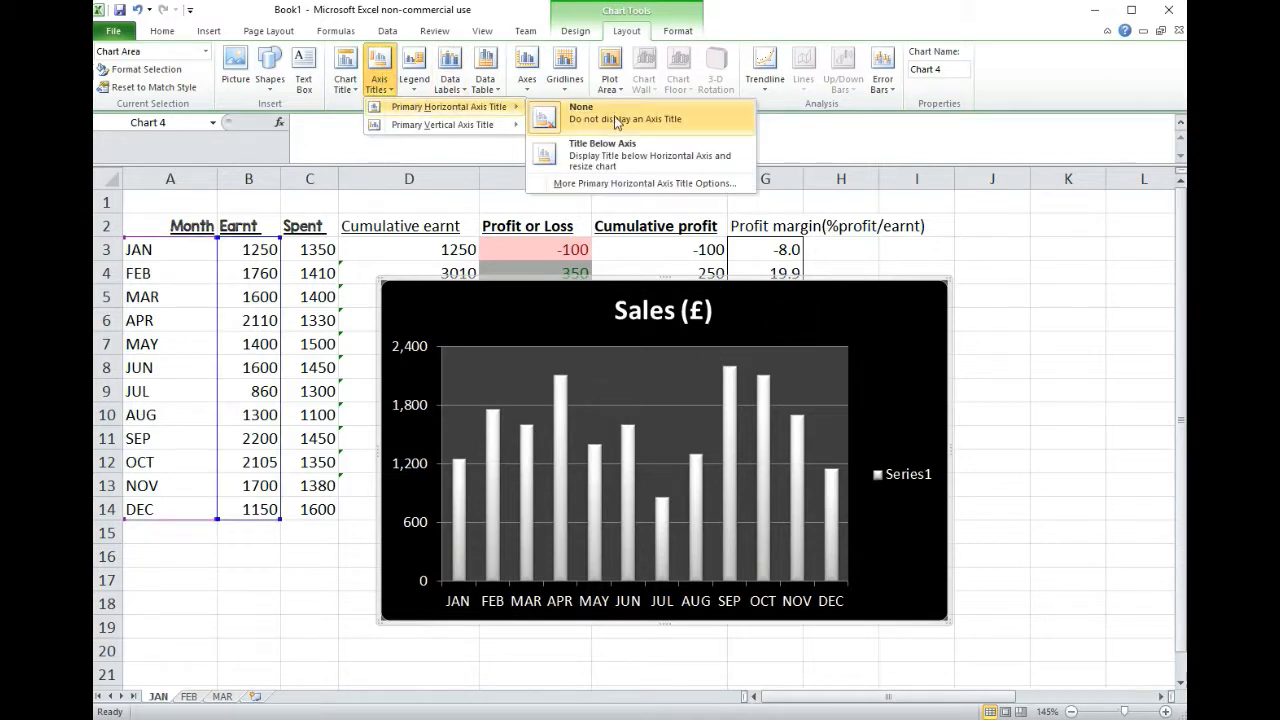
pyautogui.click(613, 154)
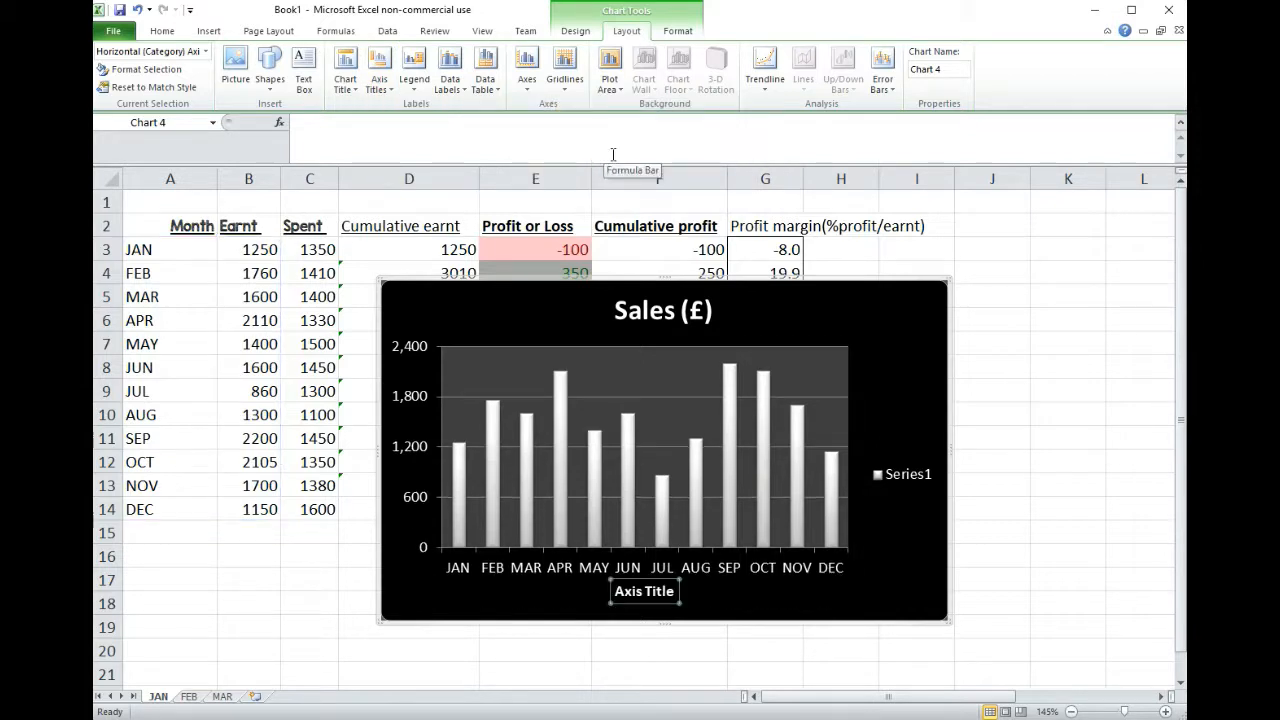
pyautogui.write('M')
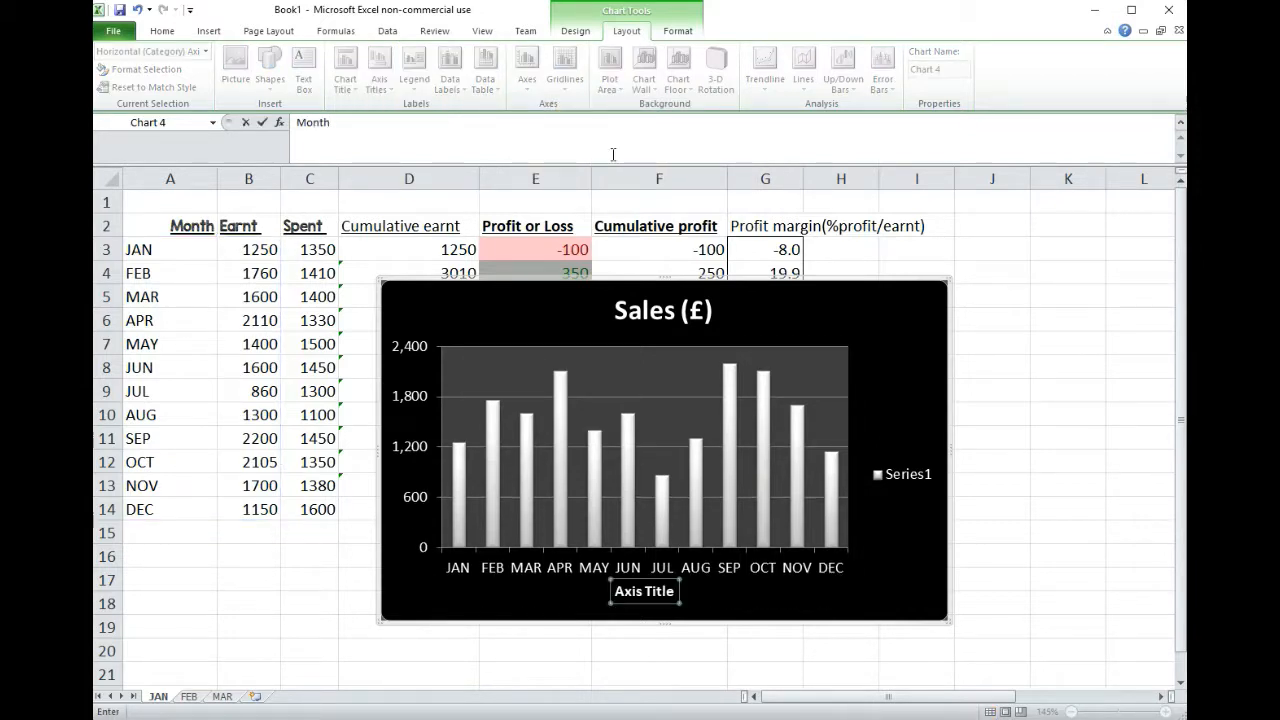
pyautogui.write('onth')
pyautogui.press('Return')
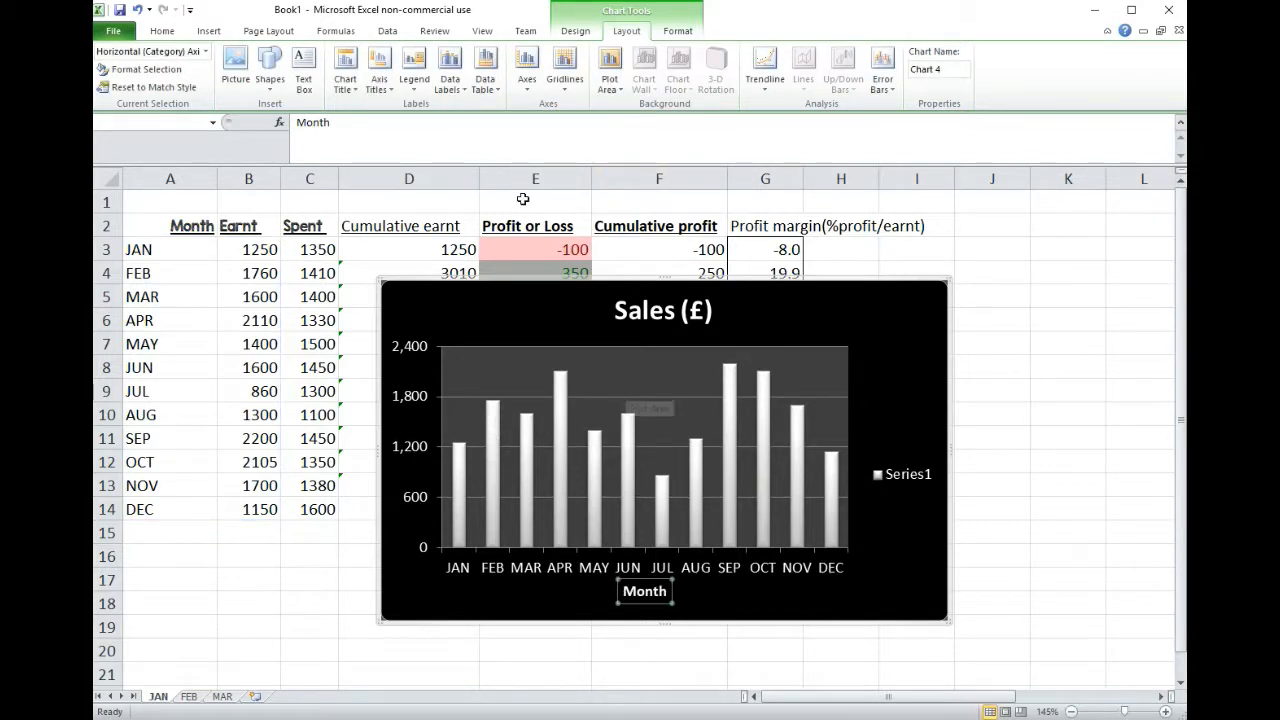
# Step: Add a rotated primary vertical axis title with the text "Sales (£)"
pyautogui.click(378, 78)
pyautogui.moveTo(440, 124)
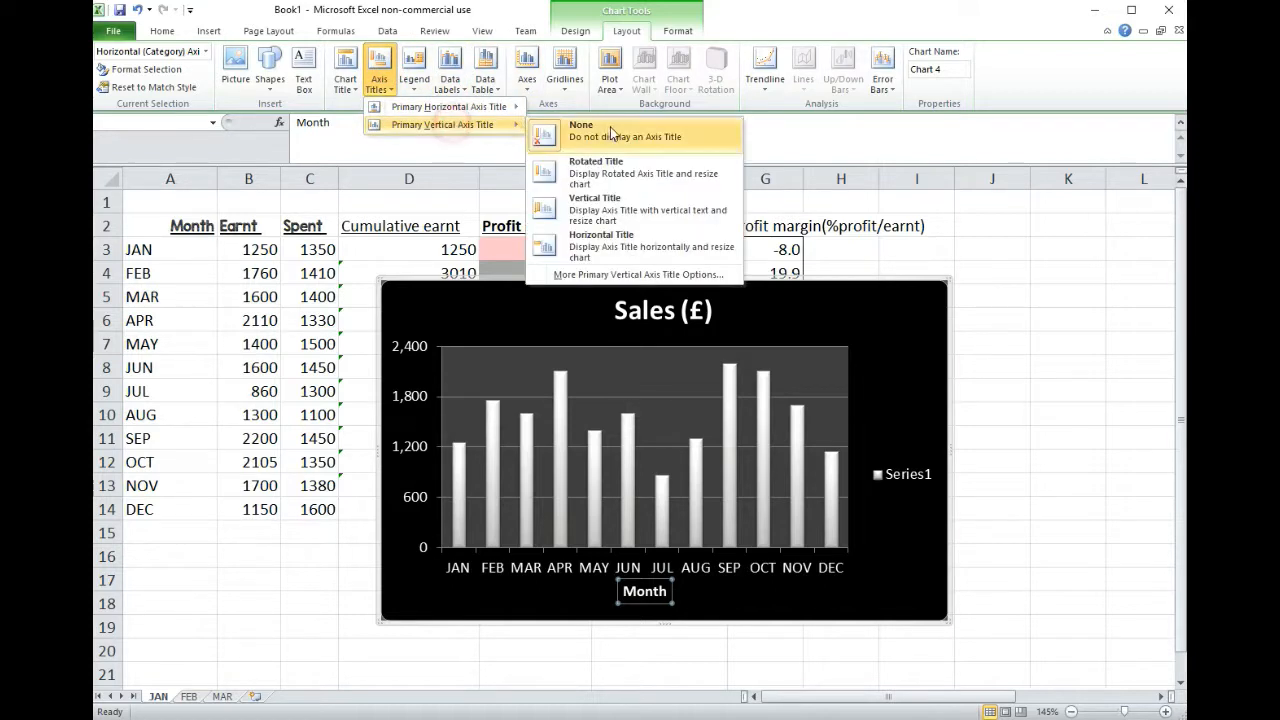
pyautogui.click(627, 178)
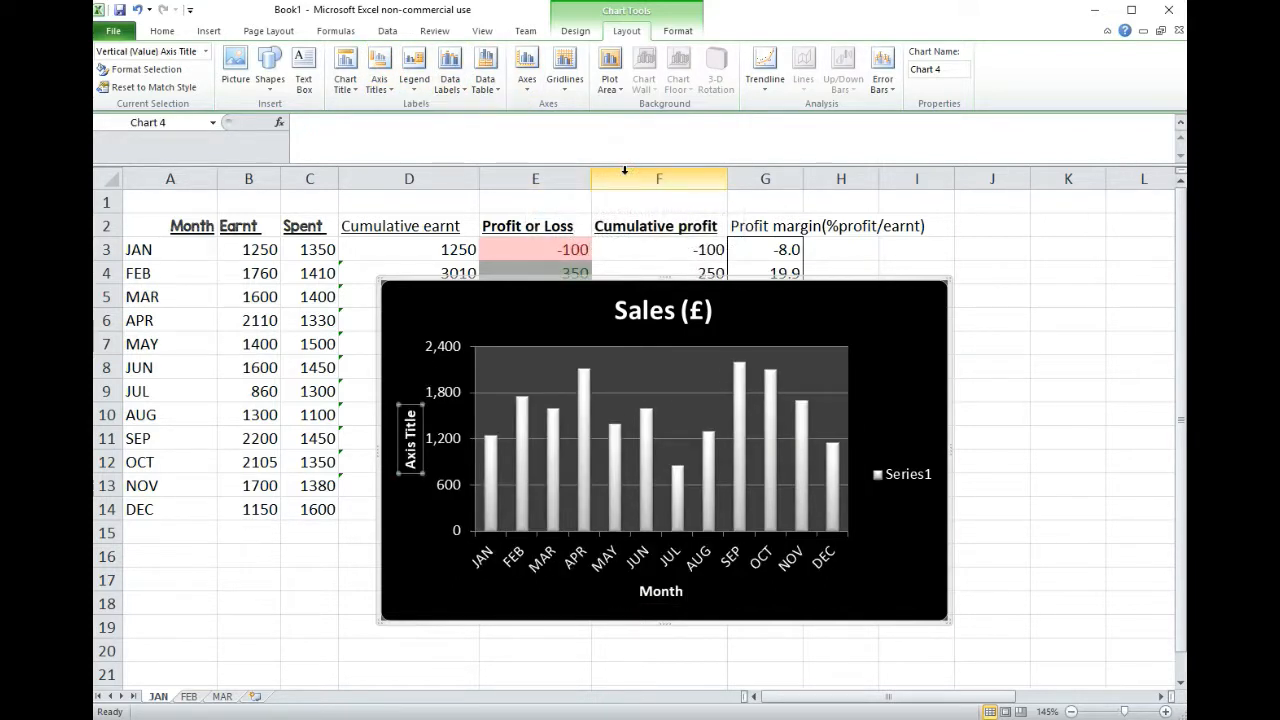
pyautogui.write('Sales')
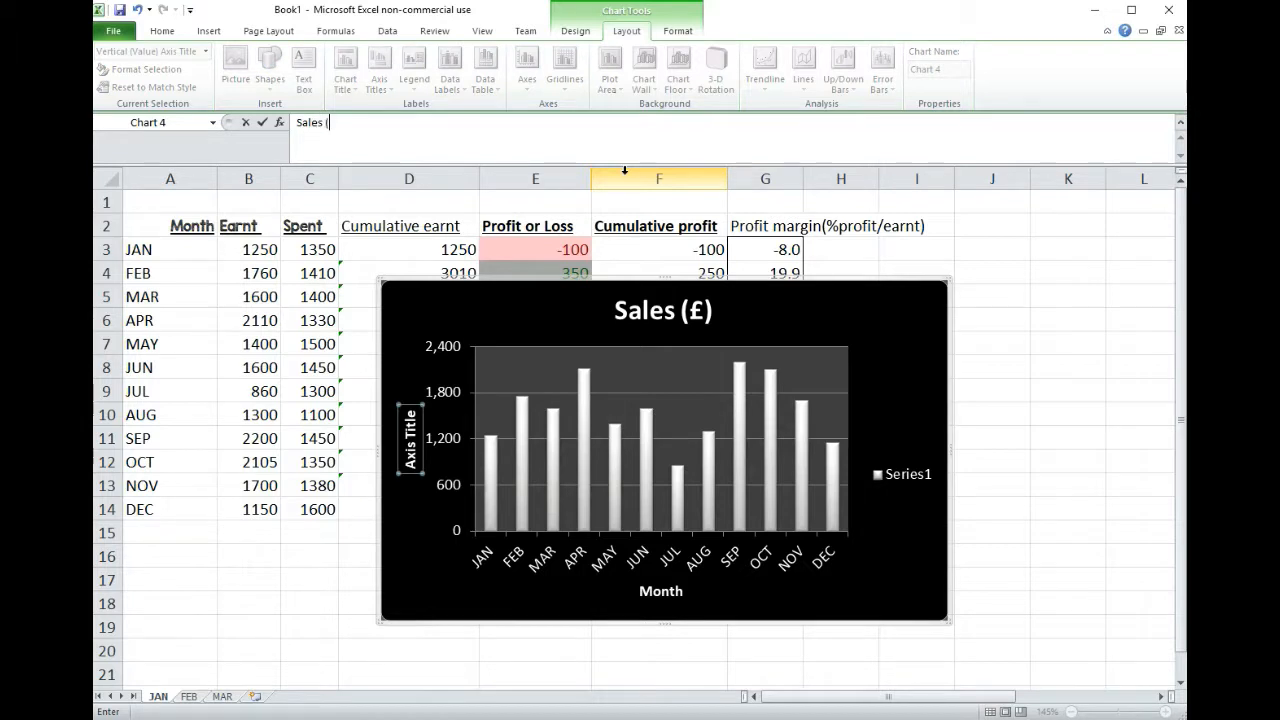
pyautogui.write(' (£)')
pyautogui.press('Return')
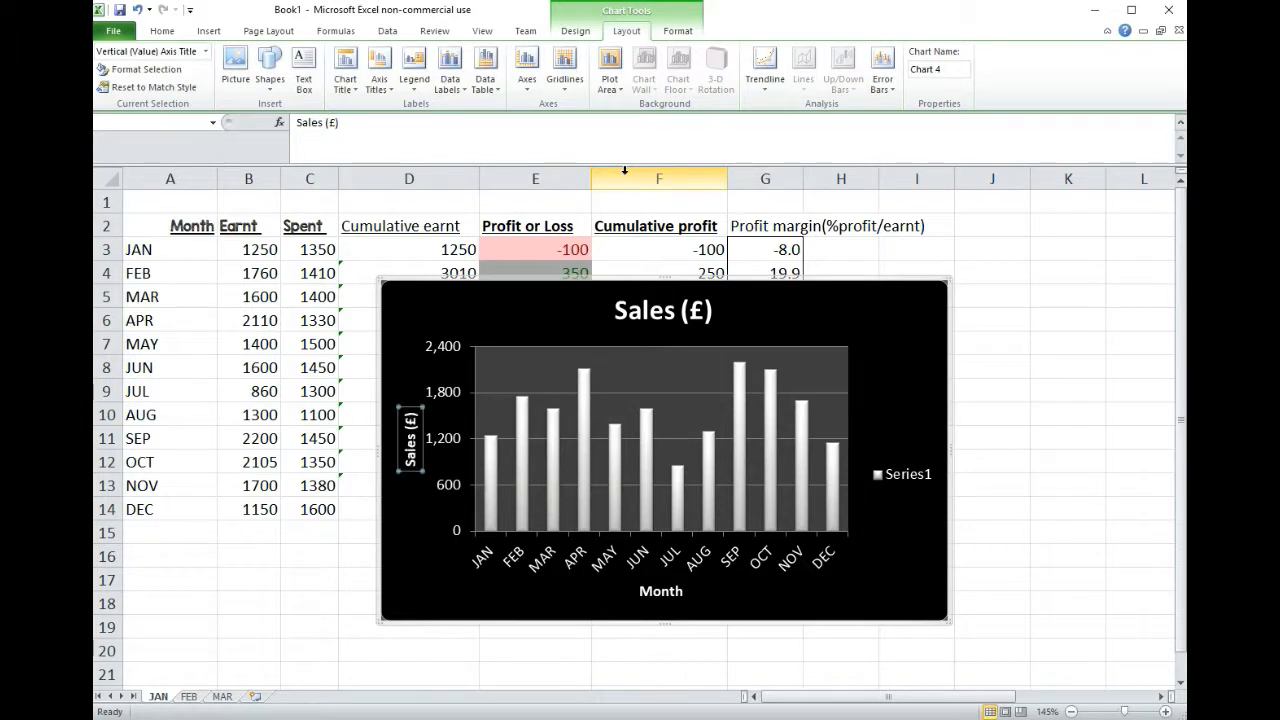
# Step: Delete the Series1 legend from the chart
pyautogui.click(908, 478)
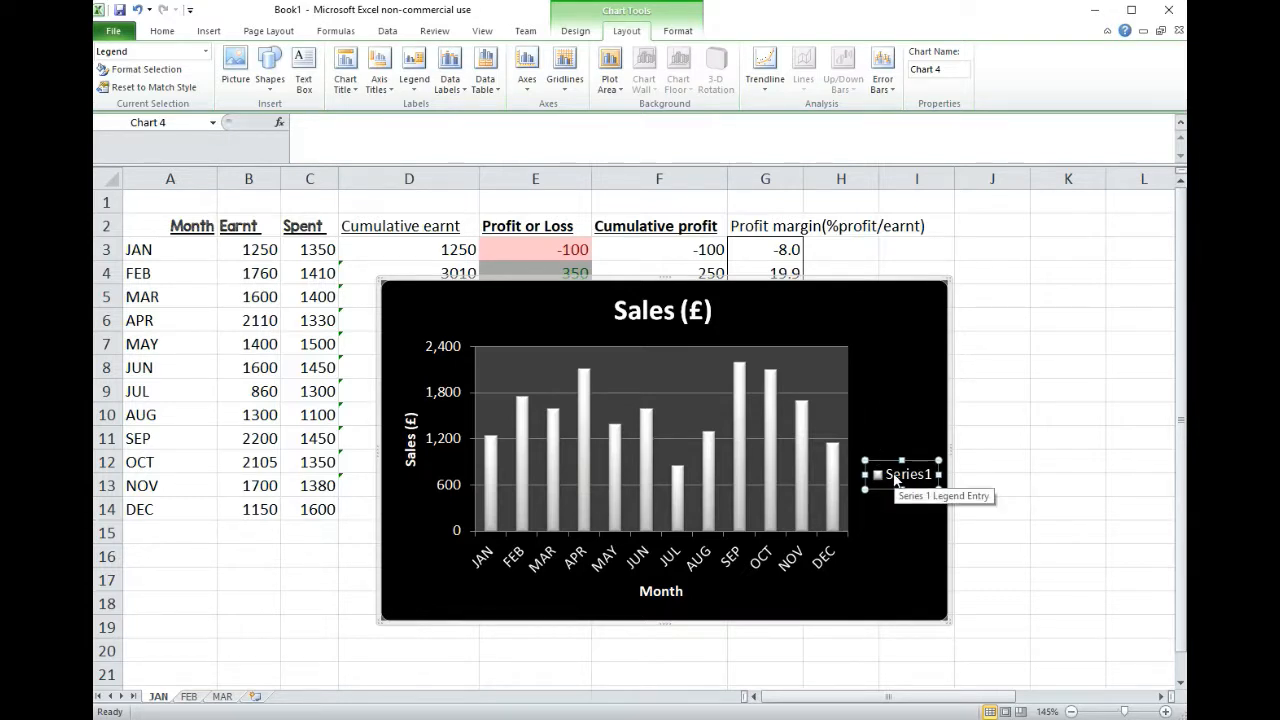
pyautogui.press('Delete')
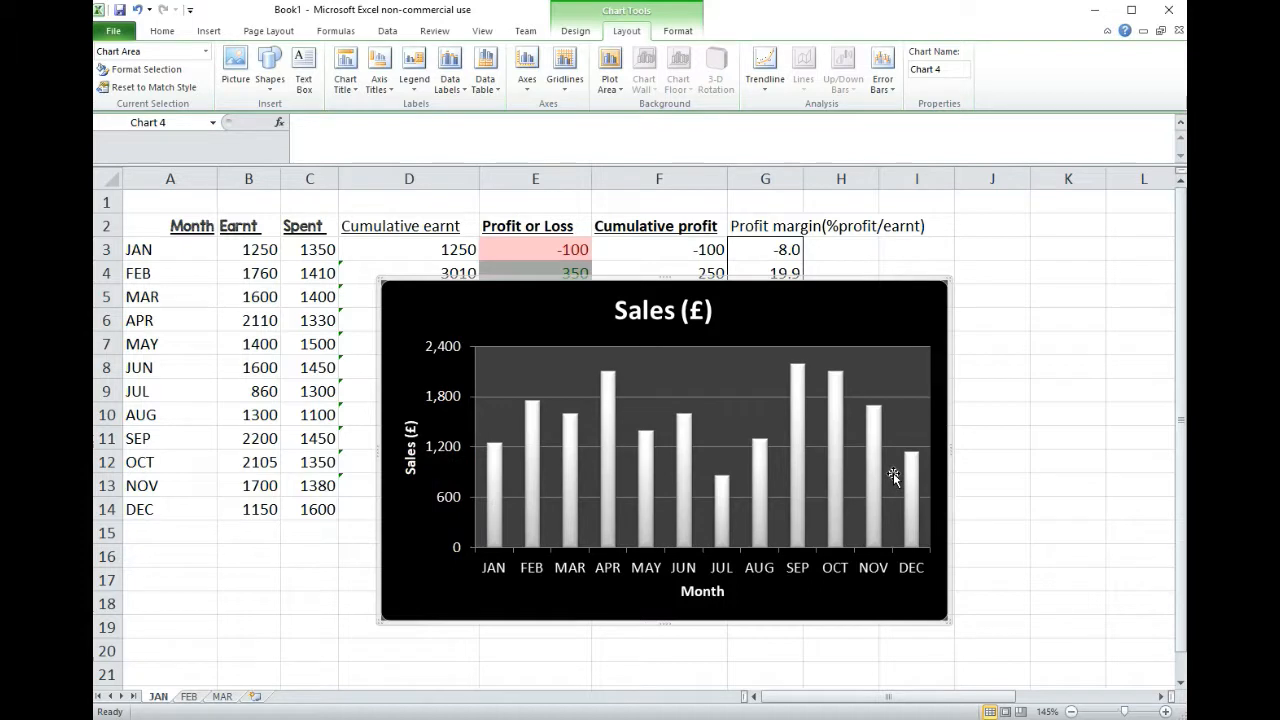
# Step: Open the column series' data source settings and edit Series1, entering Sales as its series name
pyautogui.click(688, 466)
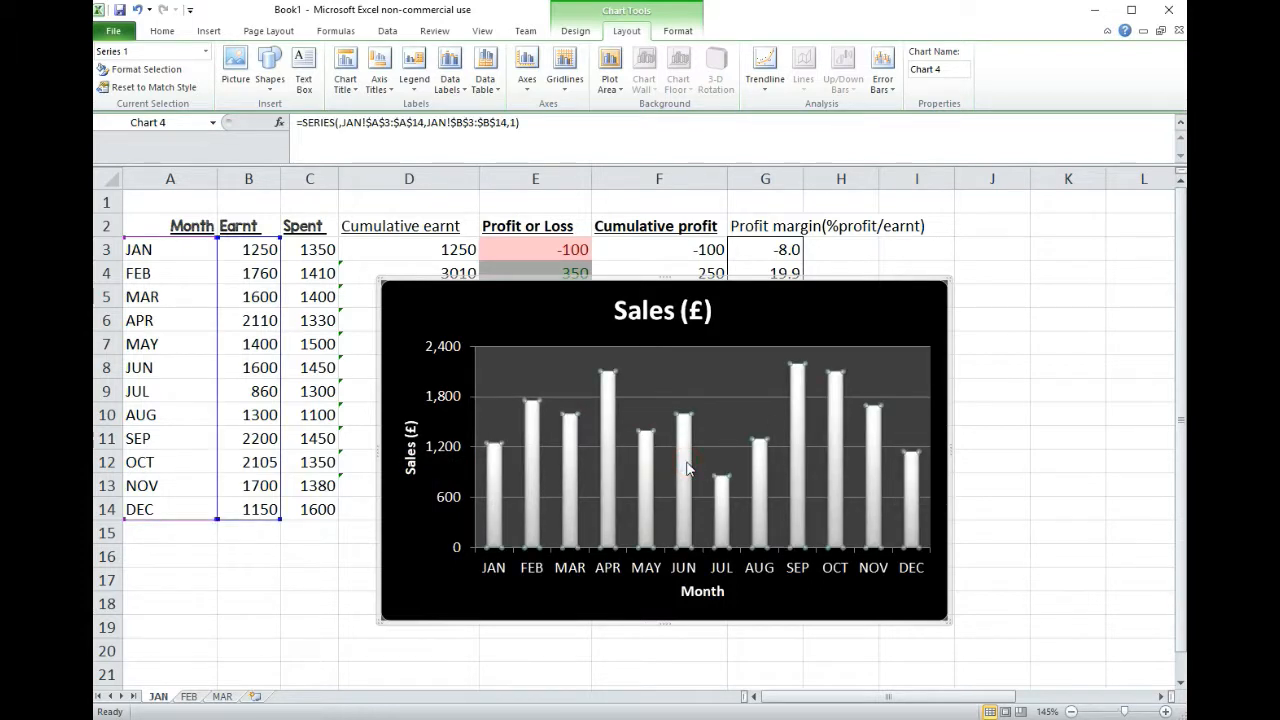
pyautogui.rightClick(607, 425)
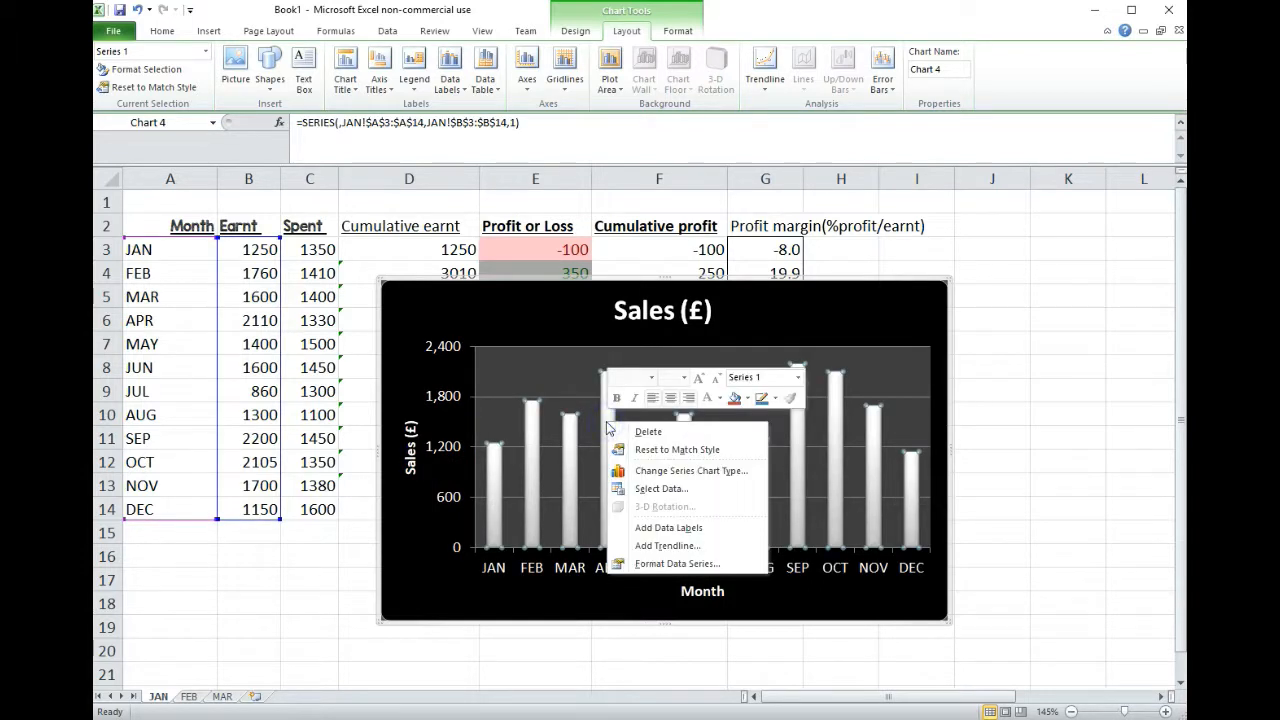
pyautogui.click(682, 489)
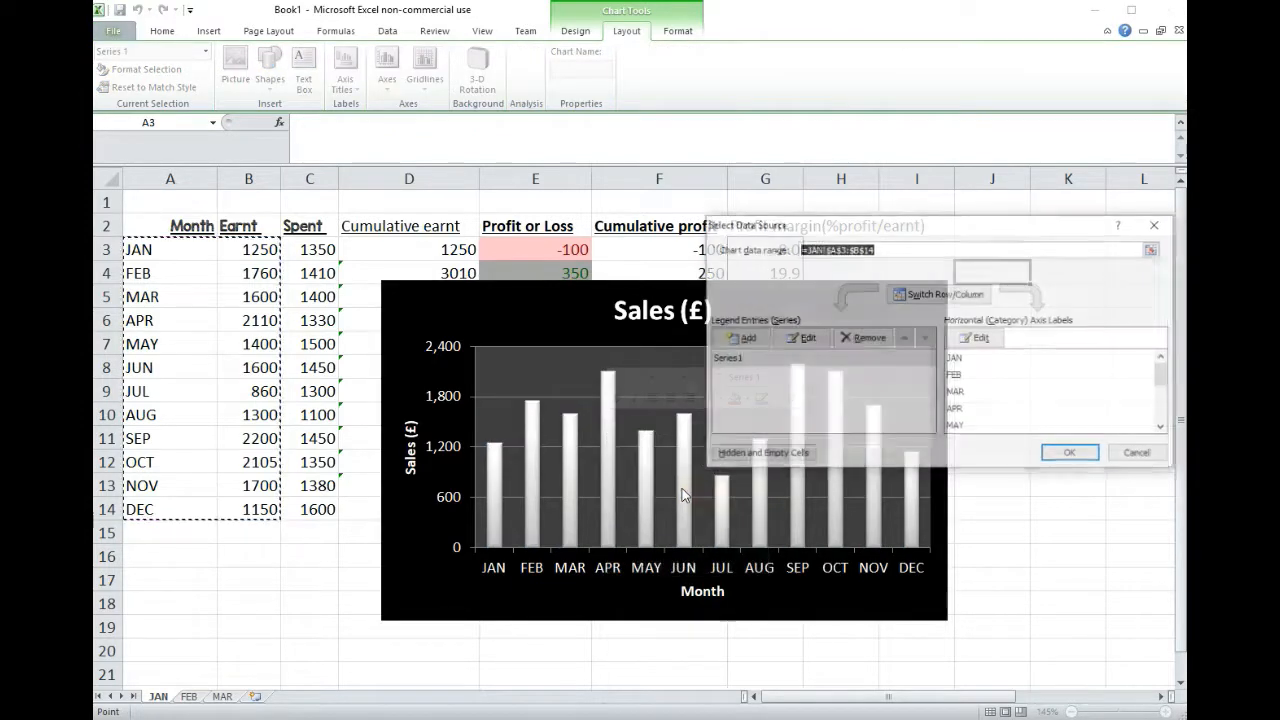
pyautogui.moveTo(891, 226); pyautogui.dragTo(811, 275)
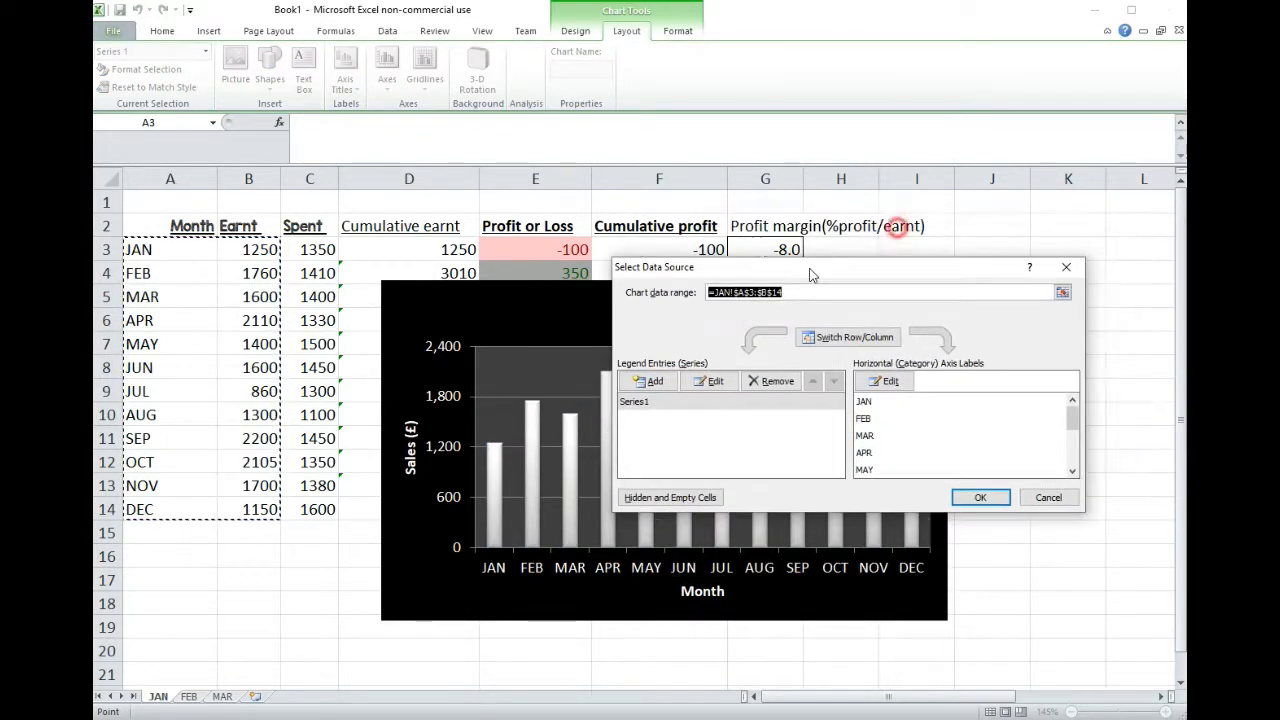
pyautogui.click(651, 402)
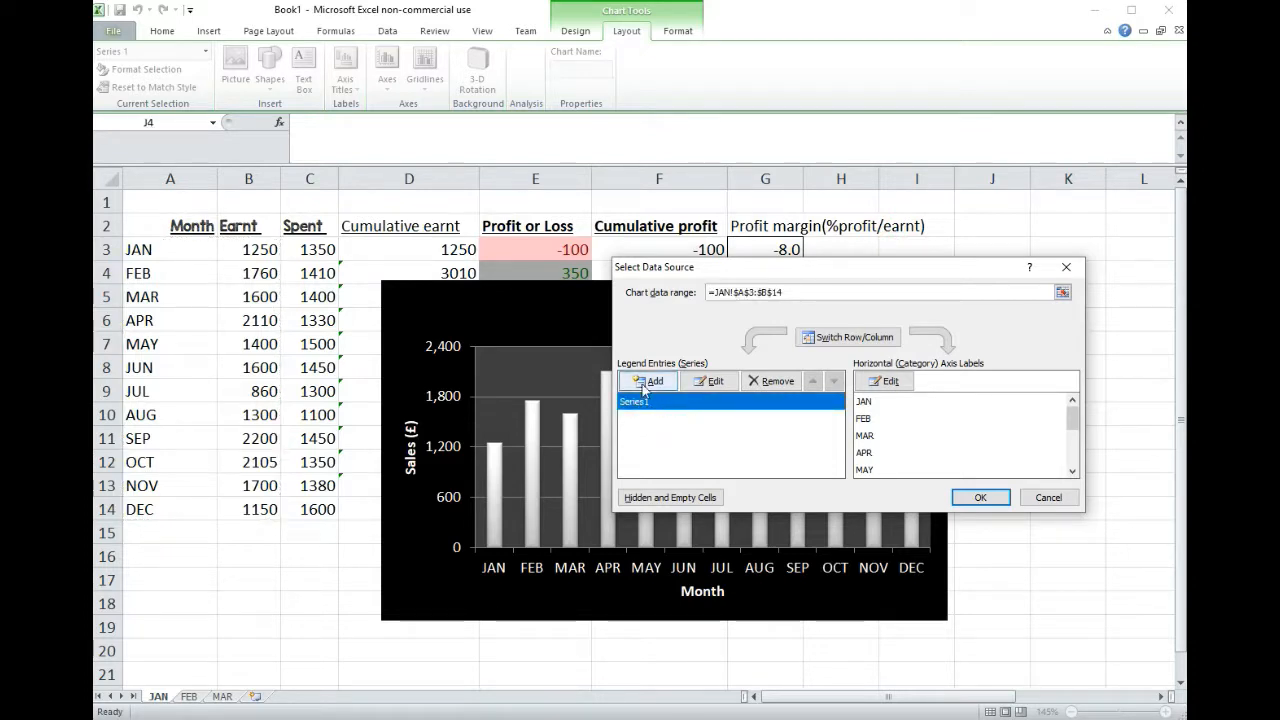
pyautogui.click(651, 382)
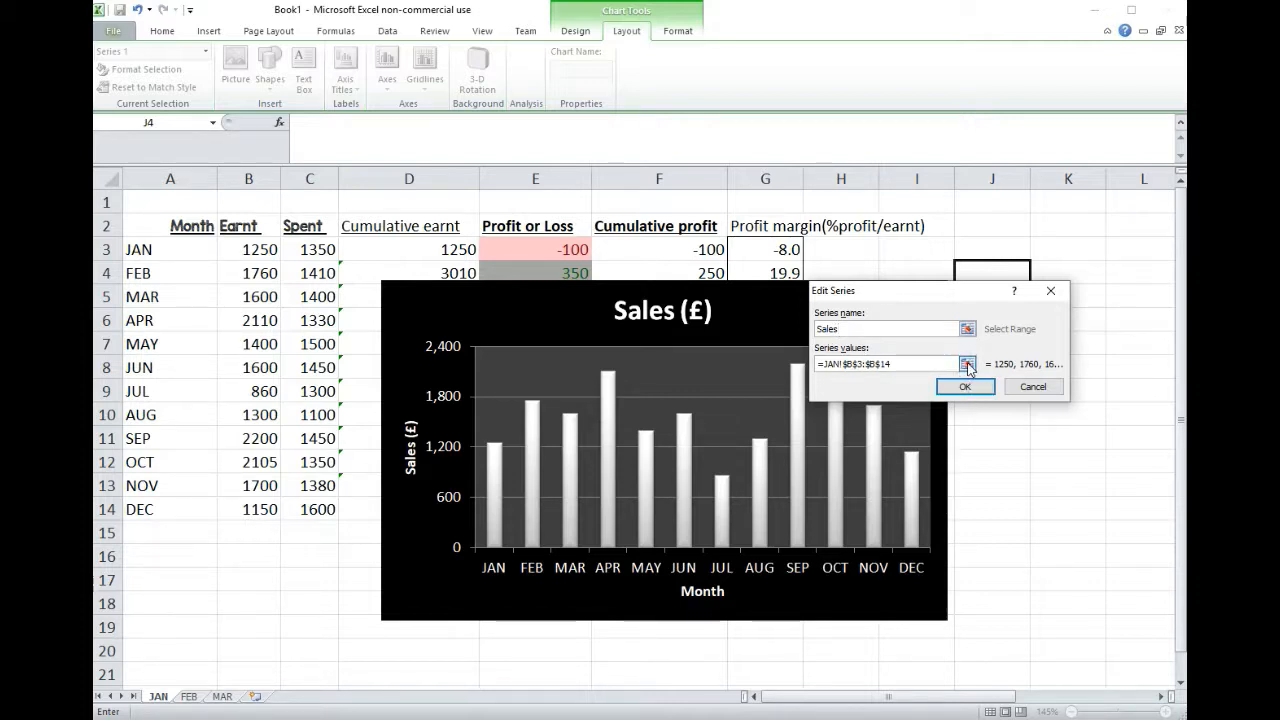
# Step: Set the series values to the Spent figures in C3:C14 and rename the series Spend
pyautogui.click(967, 366)
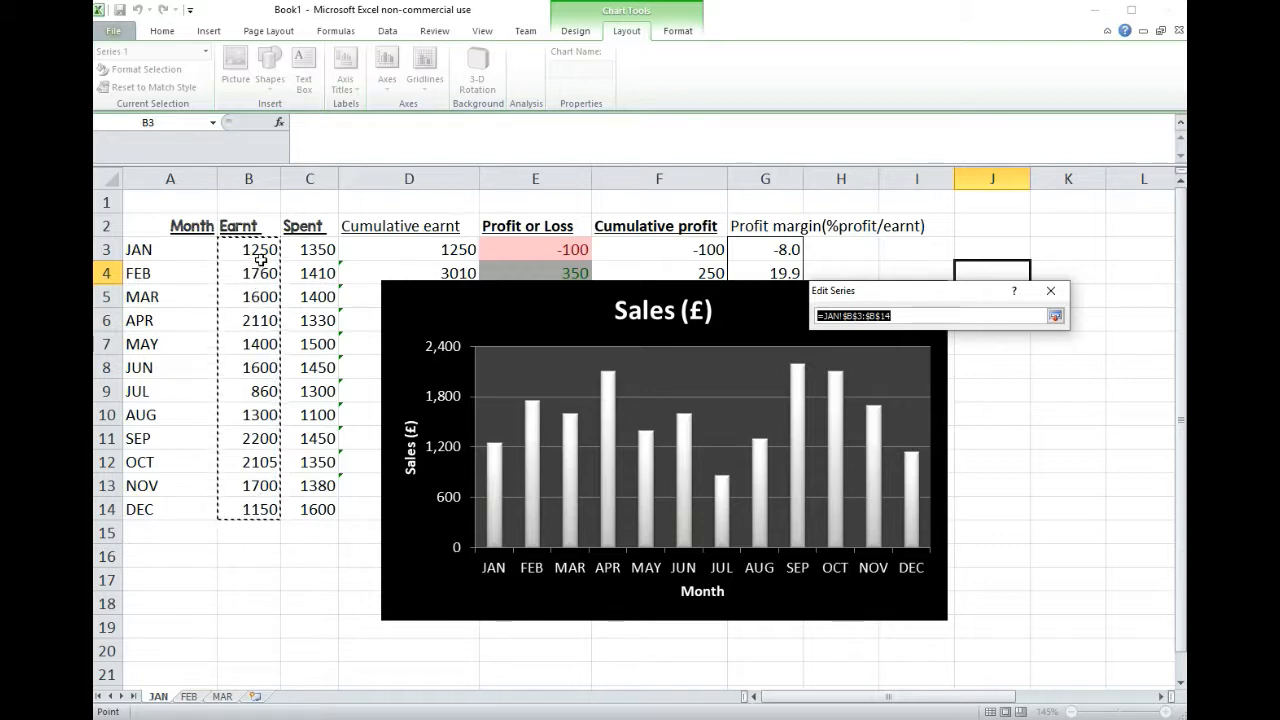
pyautogui.moveTo(318, 250); pyautogui.dragTo(330, 510)
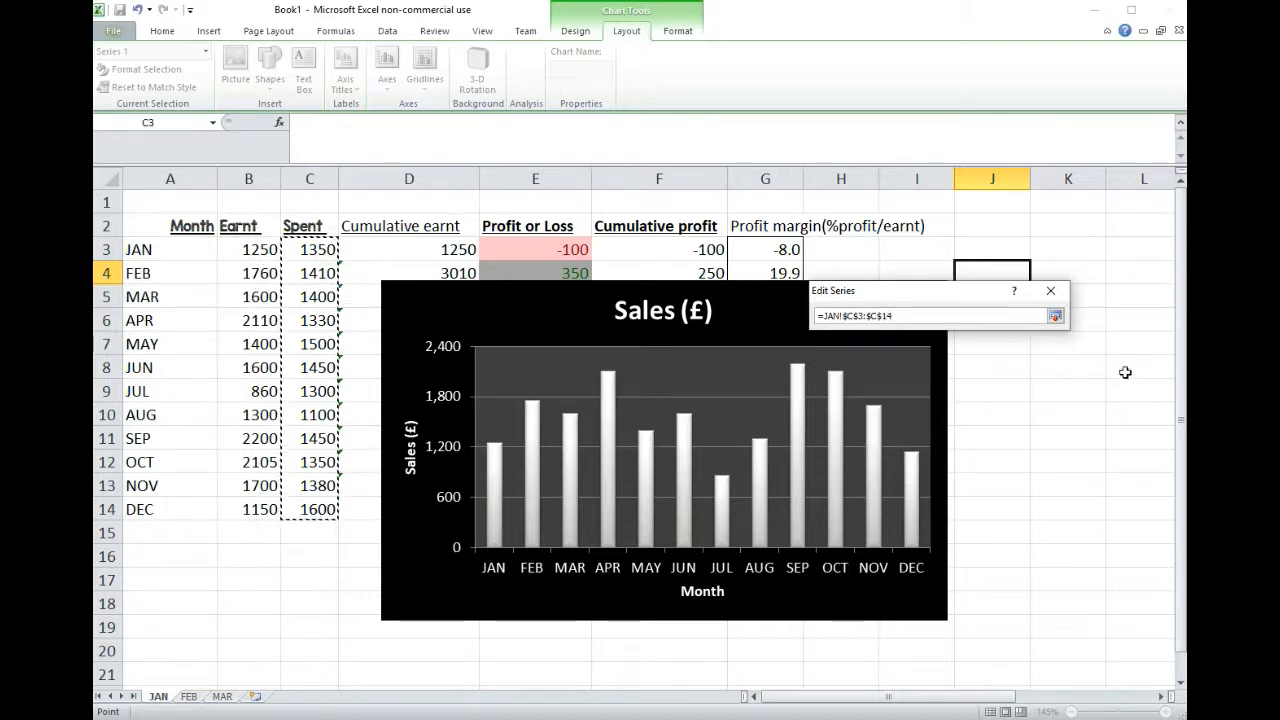
pyautogui.click(1055, 316)
pyautogui.doubleClick(855, 328)
pyautogui.write('Spend')
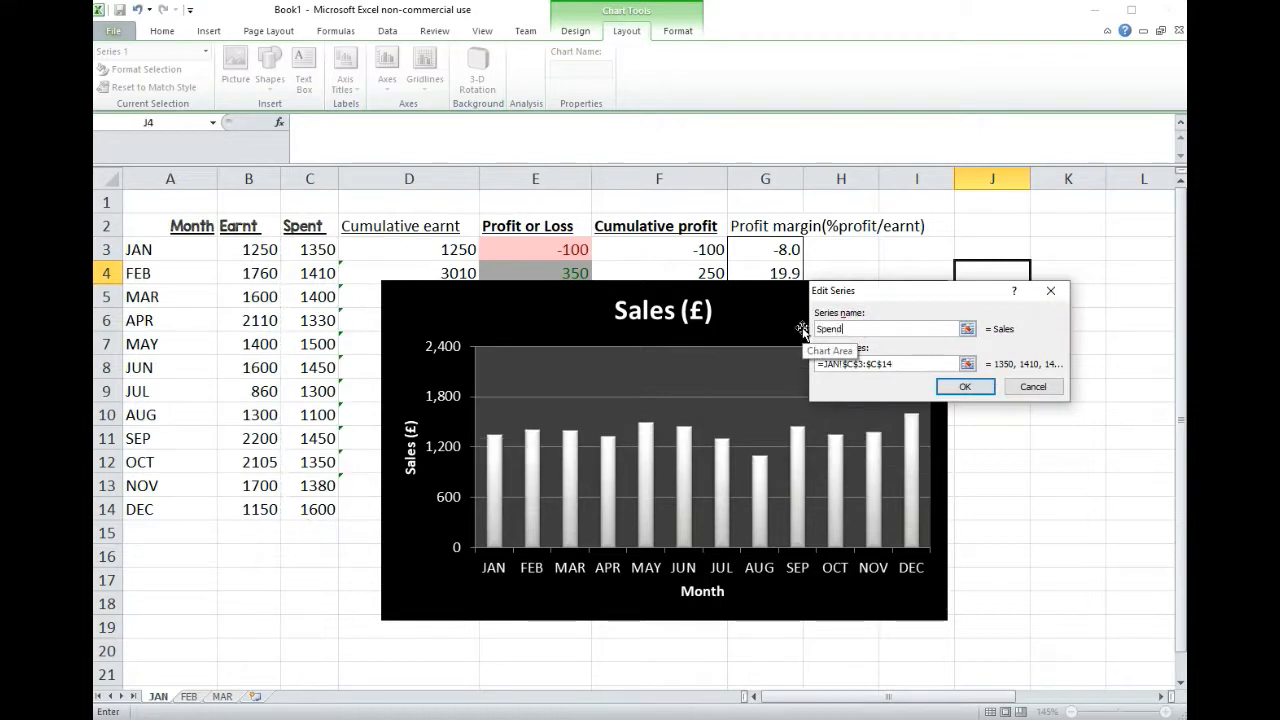
pyautogui.click(965, 386)
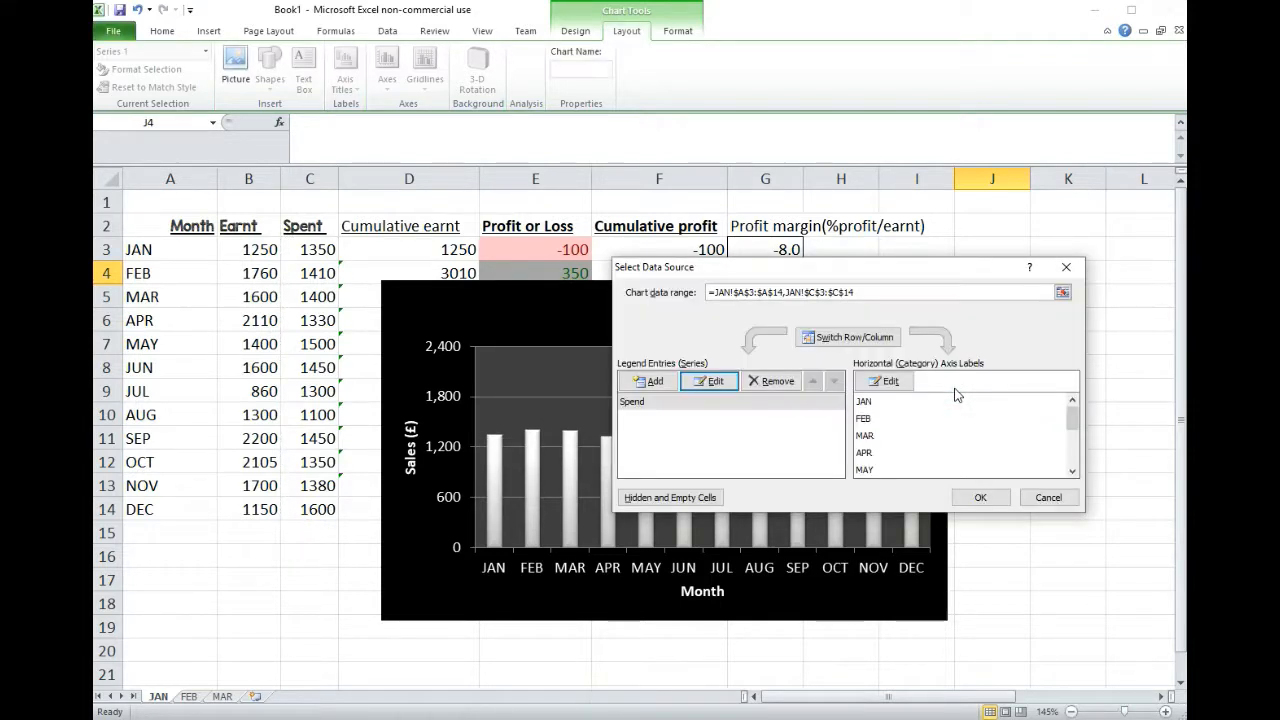